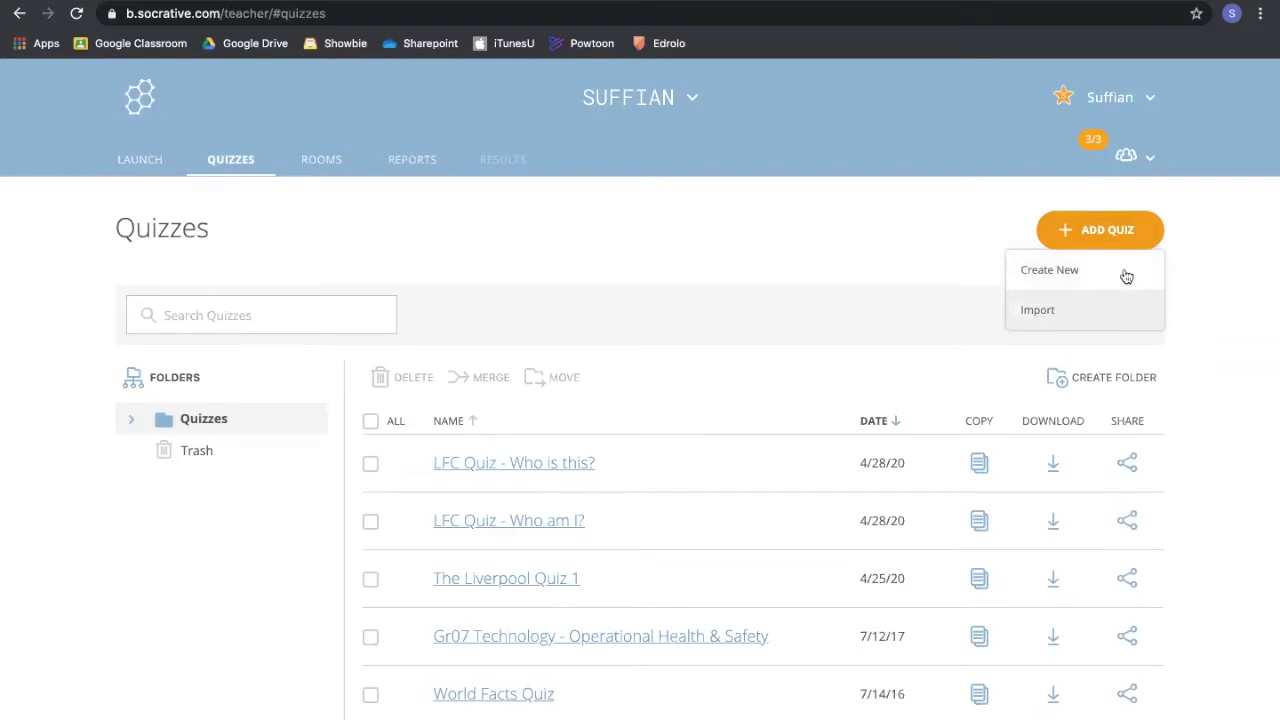
- Create a new quiz titled "Astronomy Quiz"
left_click(1124, 280)
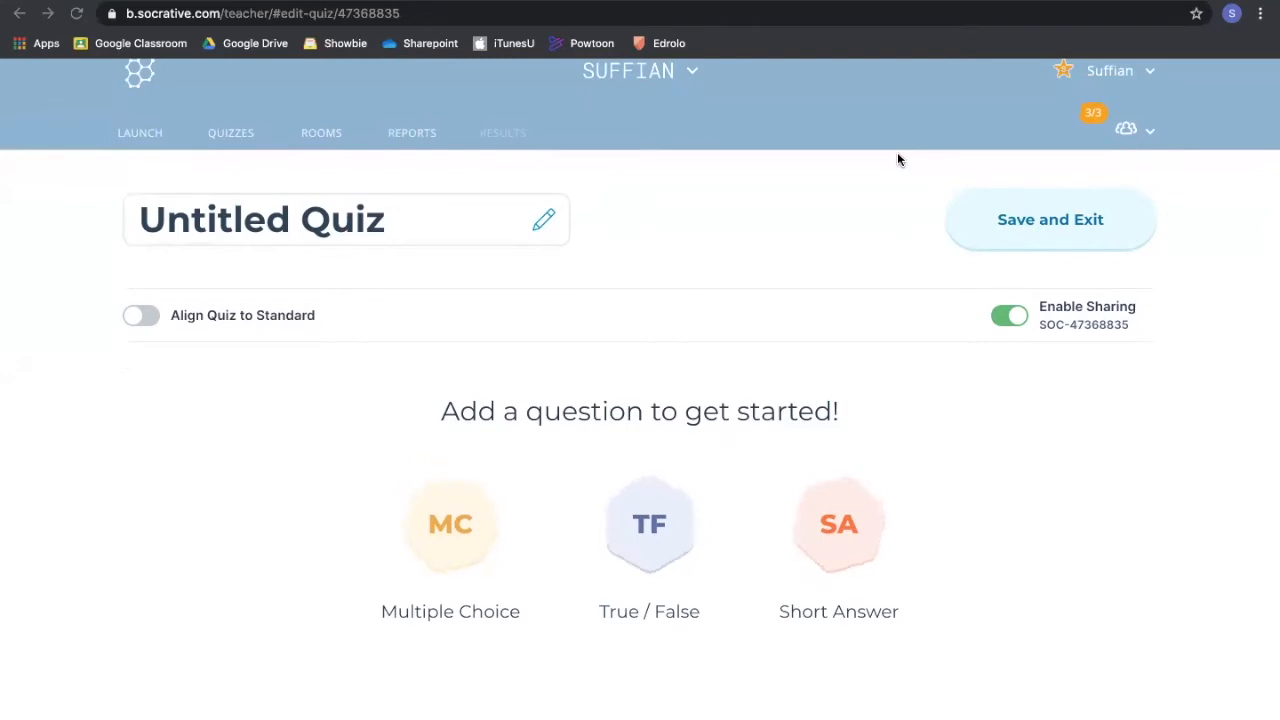
left_click(290, 220)
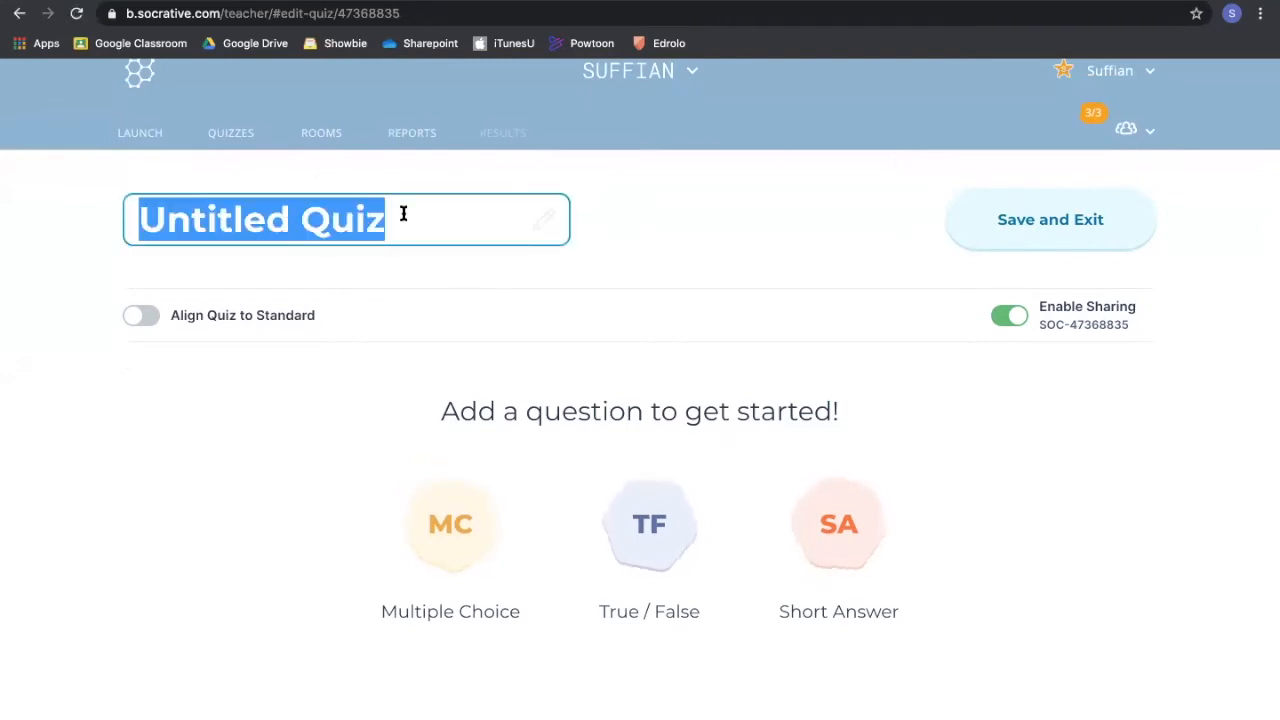
key("BackSpace")
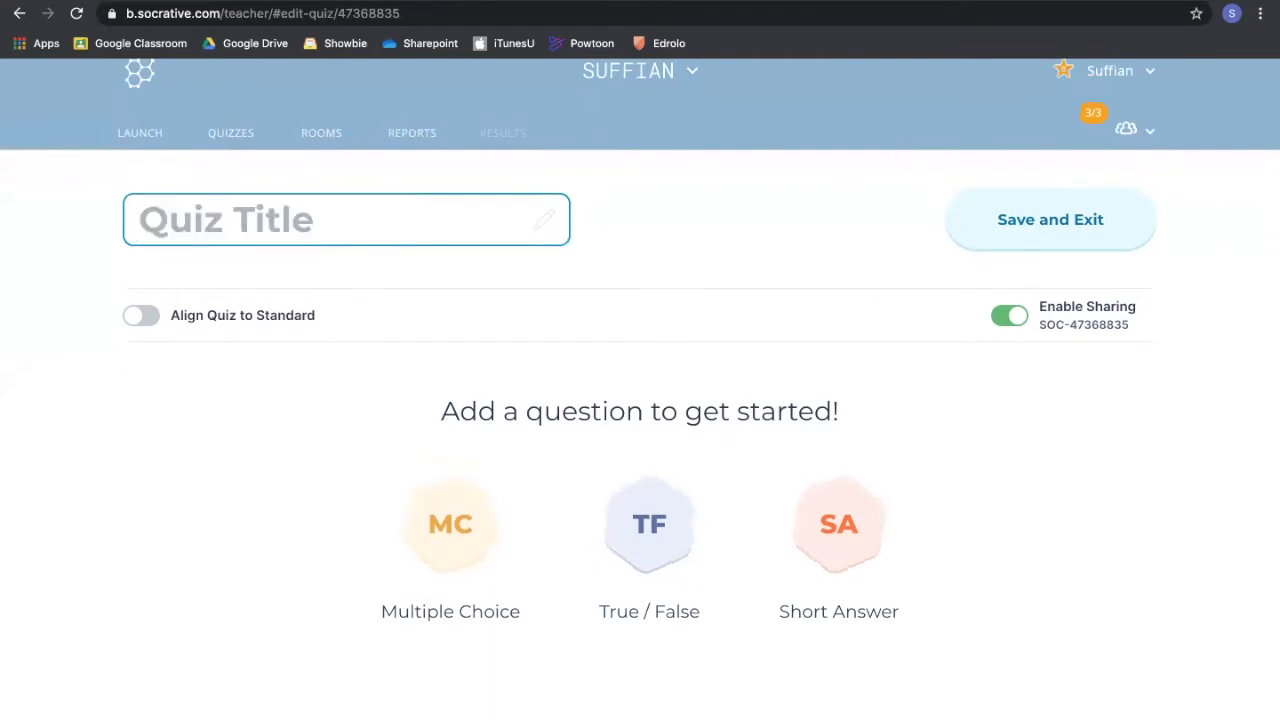
type("Astr")
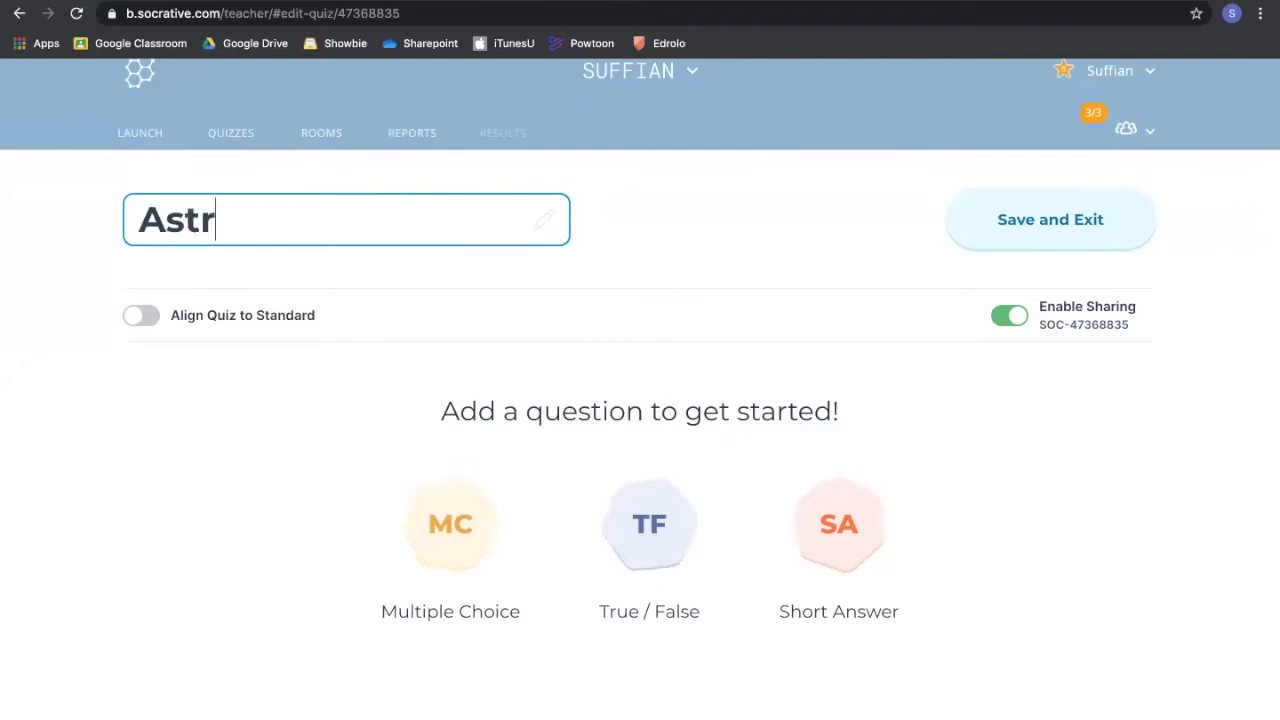
type("onomy Quiz")
key("Tab")
- Enable aligning the quiz to a standard and choose Math as the subject
scroll(346, 368, "down", 1)
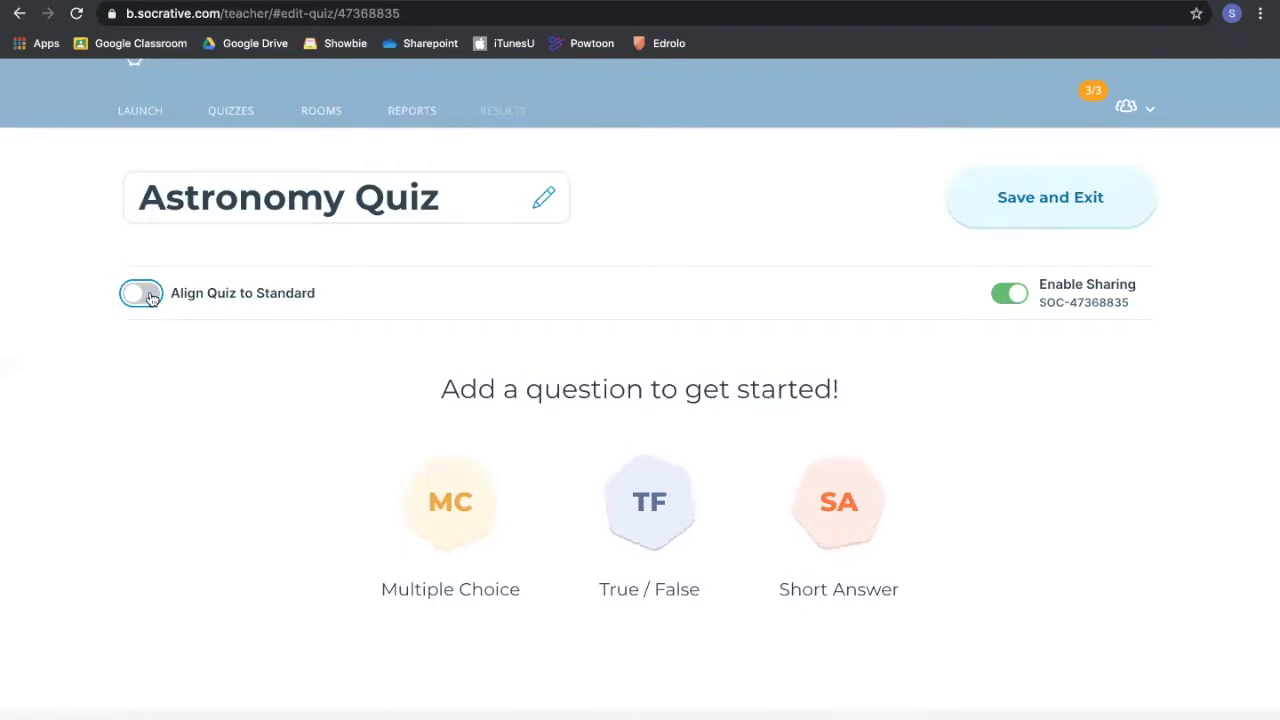
left_click(140, 293)
left_click(251, 393)
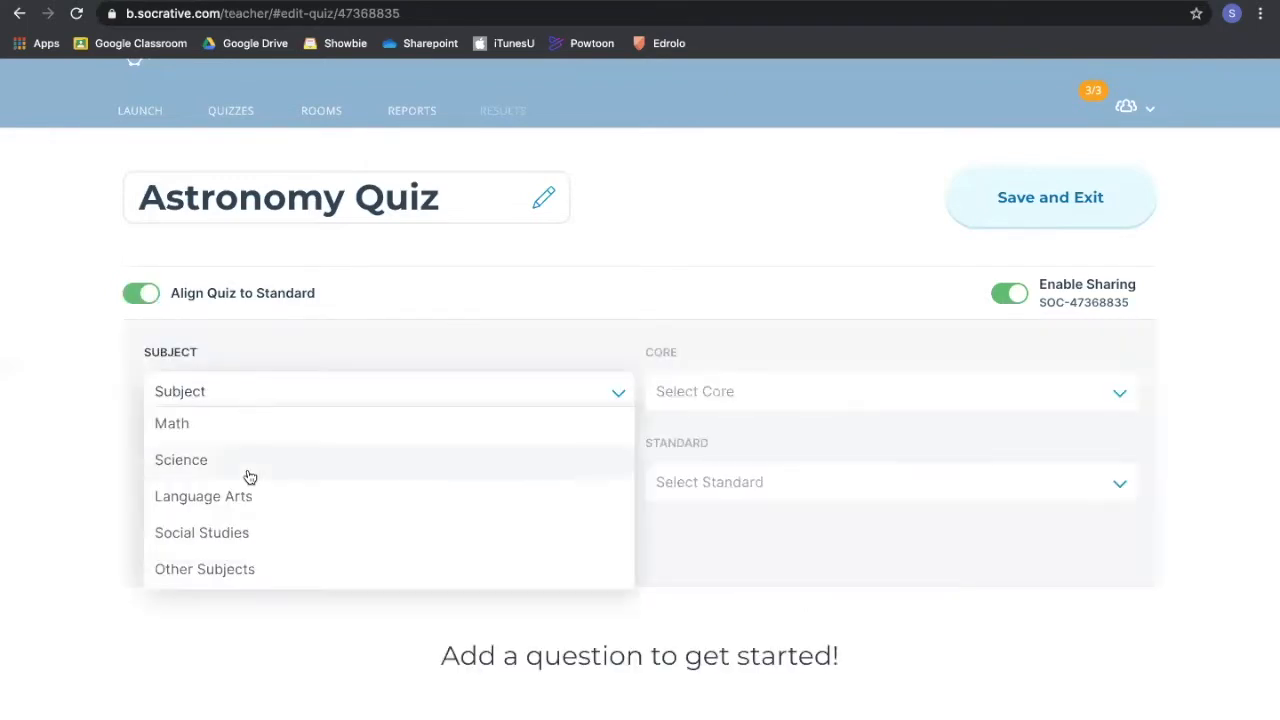
left_click(247, 428)
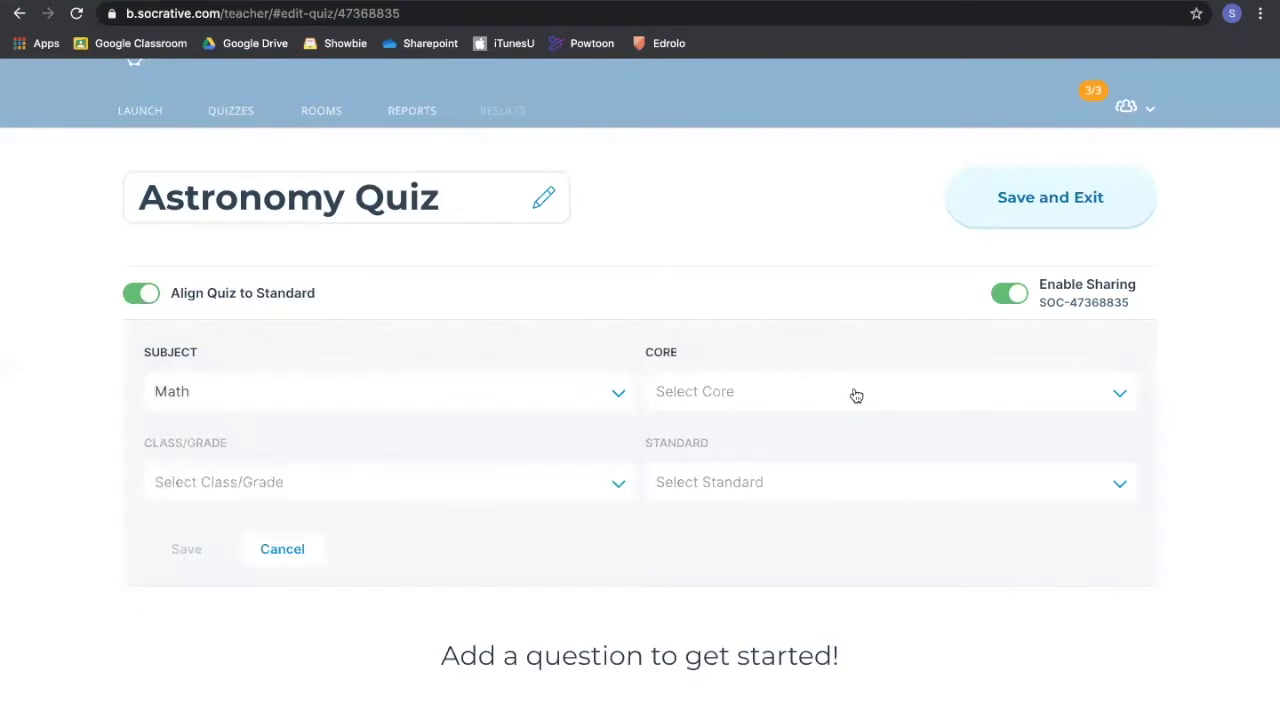
- Examine which core curricula are available for Math, from the common and state standards to the international ones
left_click(856, 395)
scroll(936, 531, "down", 1)
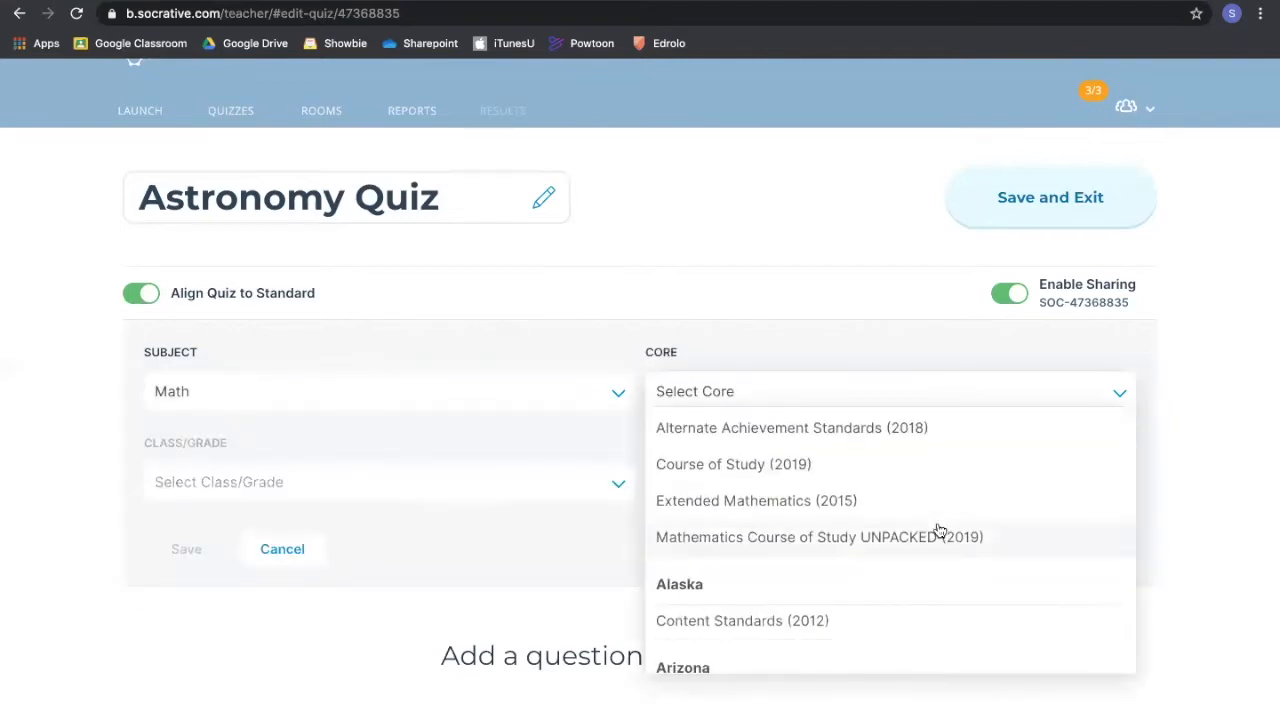
scroll(940, 531, "down", 1)
scroll(940, 531, "down", 5)
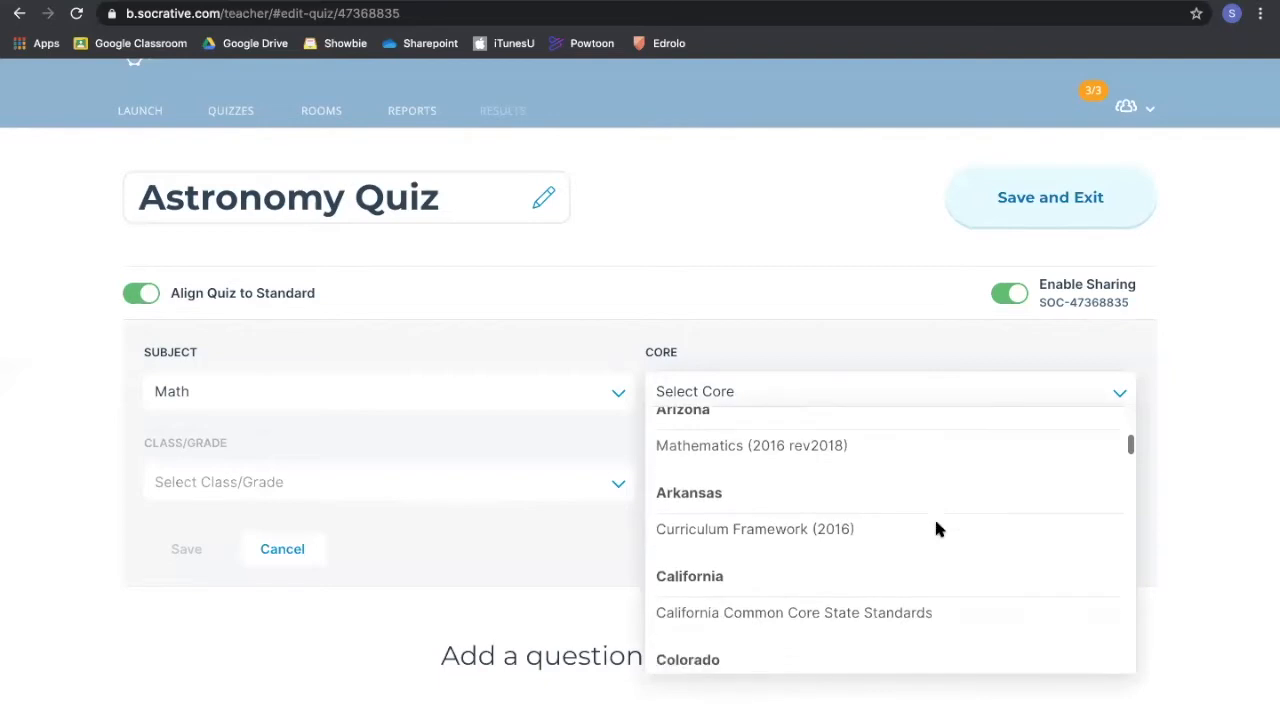
scroll(934, 516, "up", 4)
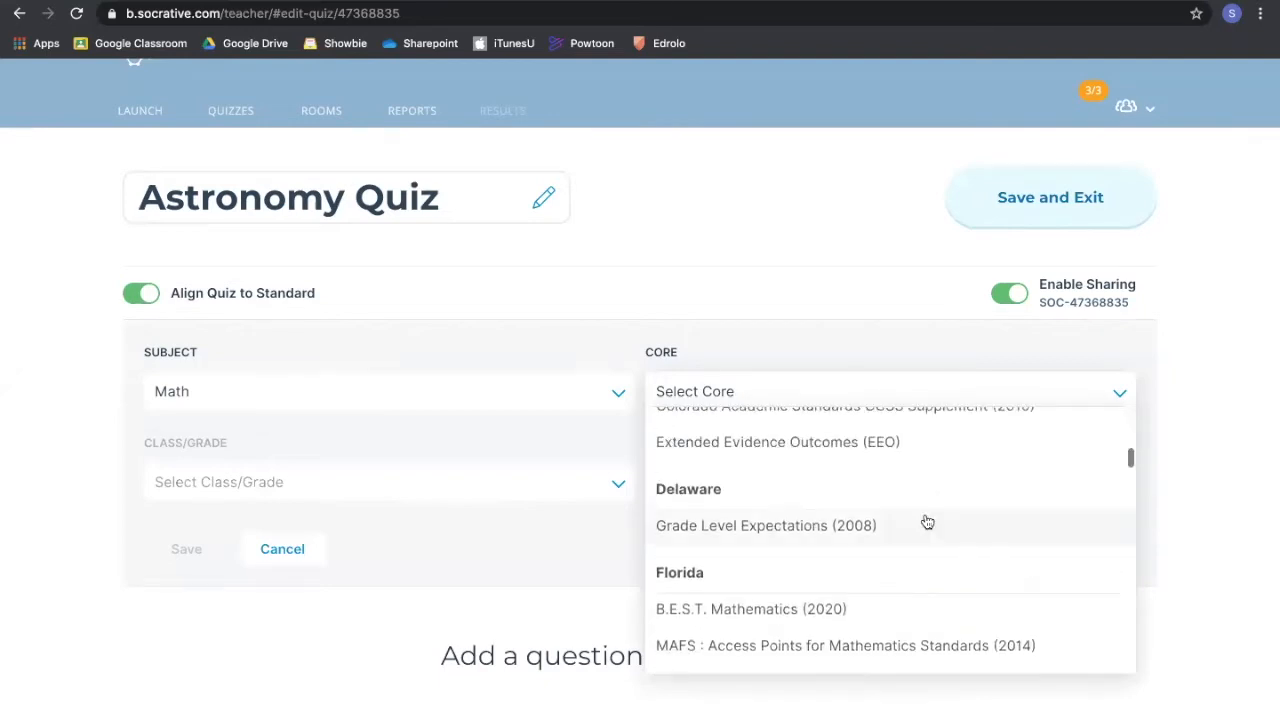
scroll(927, 520, "up", 7)
scroll(927, 520, "down", 11)
scroll(927, 521, "down", 6)
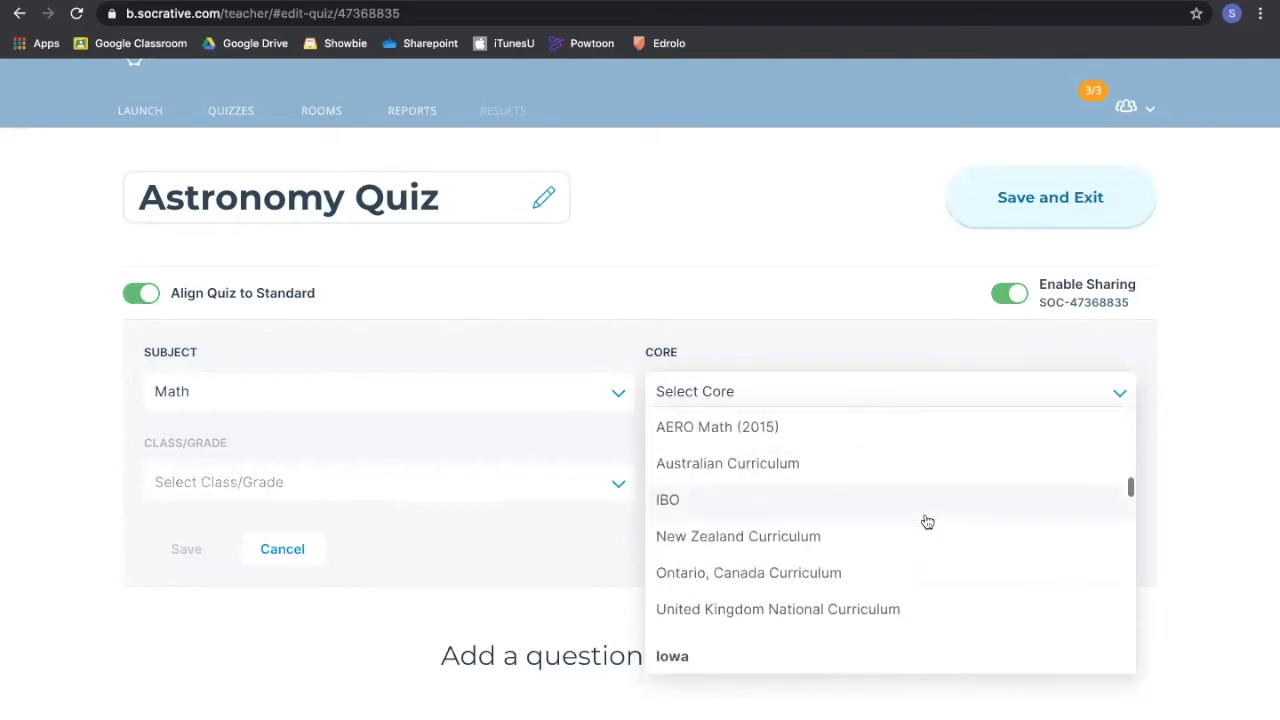
scroll(927, 521, "up", 15)
scroll(927, 521, "up", 5)
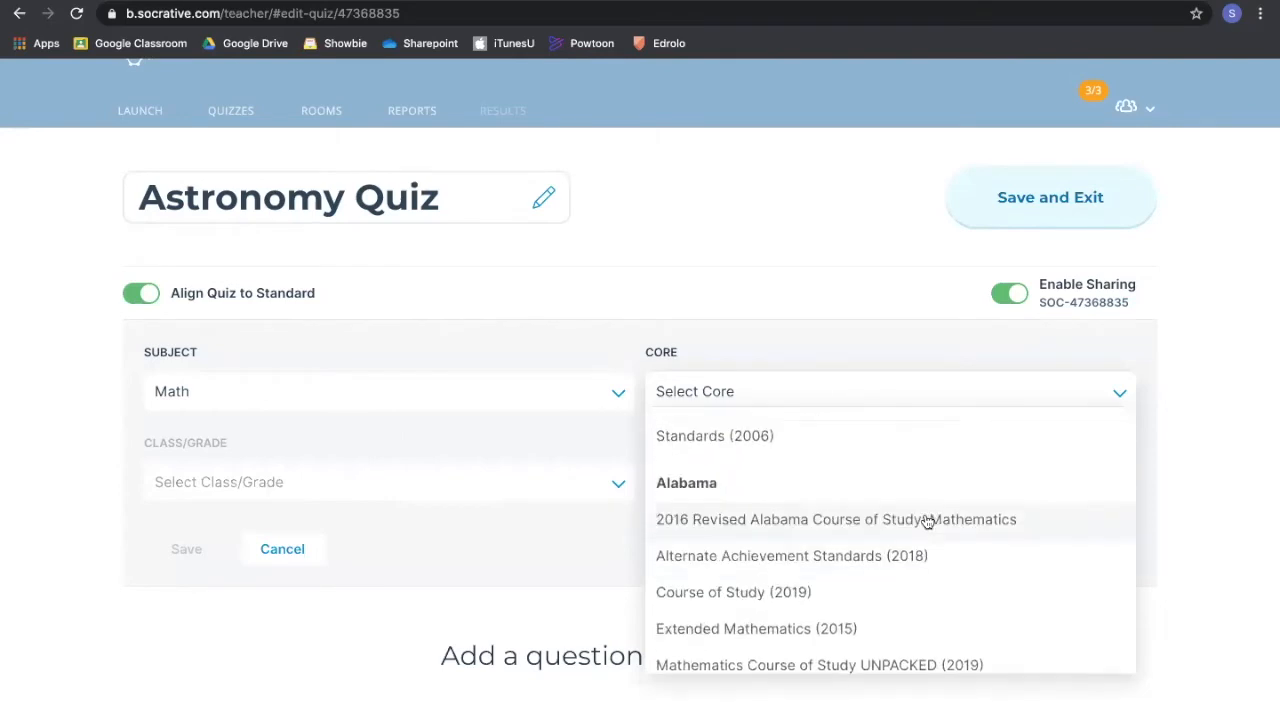
scroll(927, 521, "up", 1)
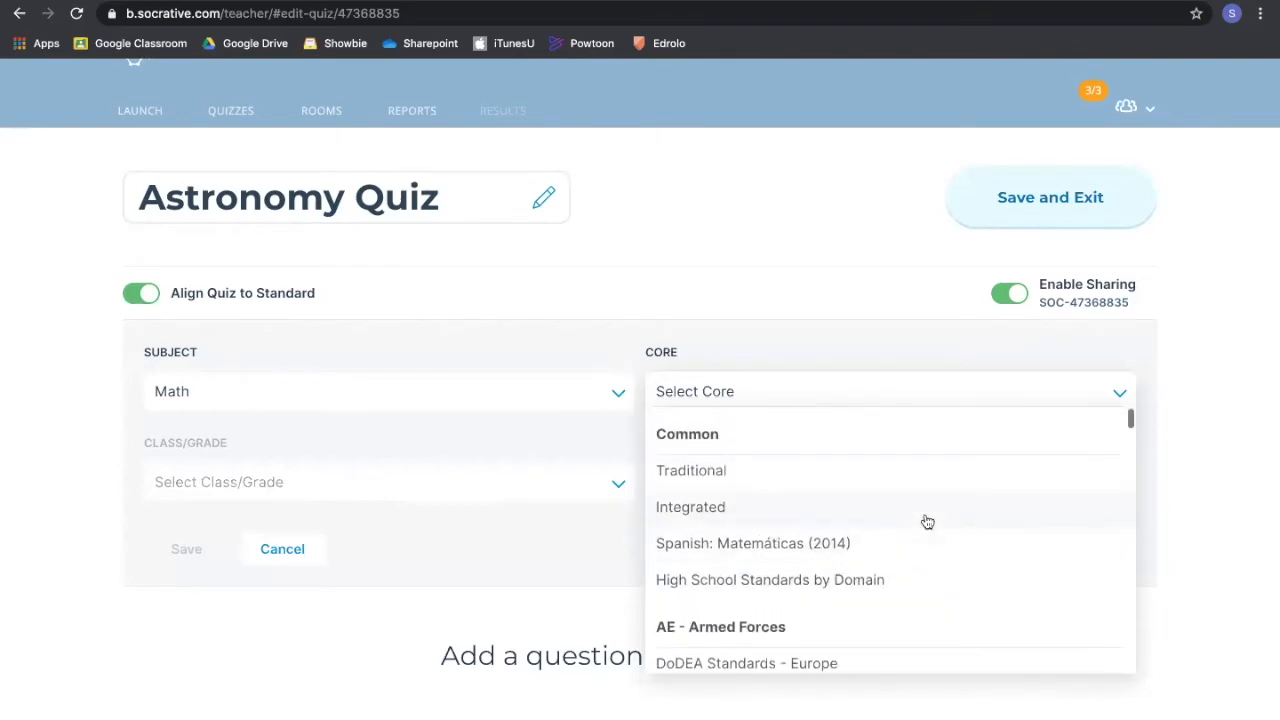
scroll(927, 521, "down", 4)
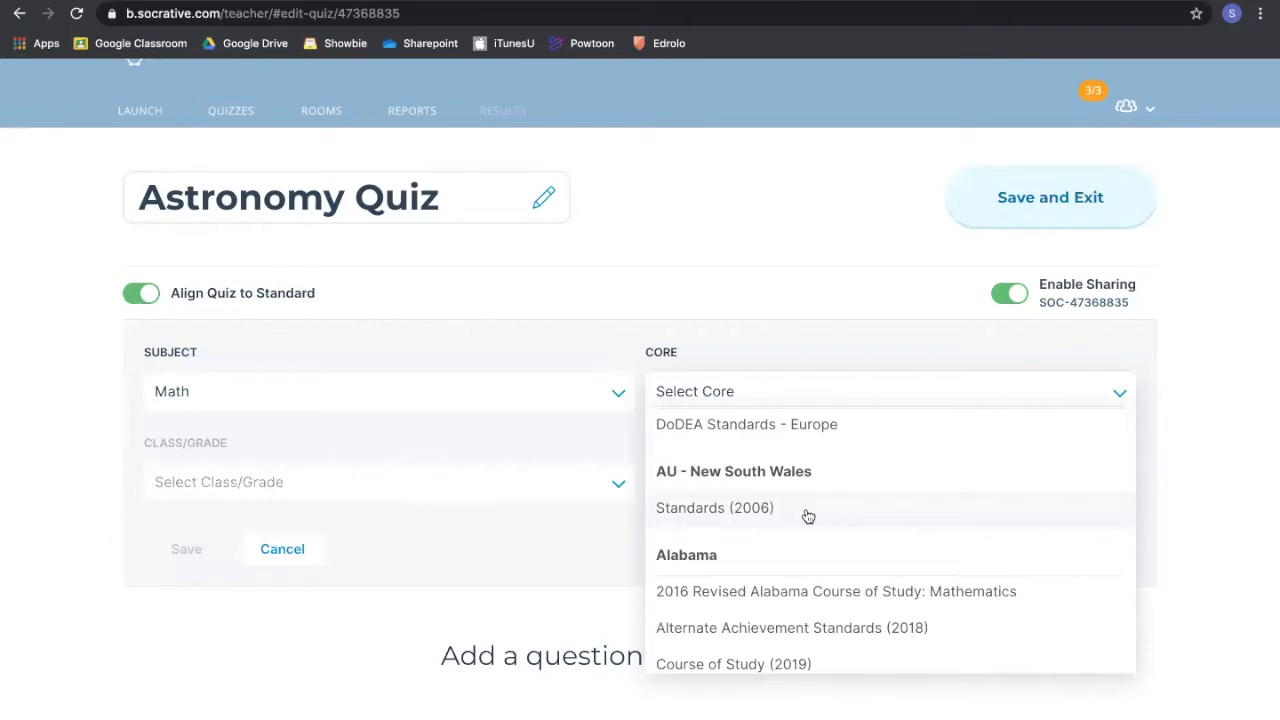
left_click(1208, 516)
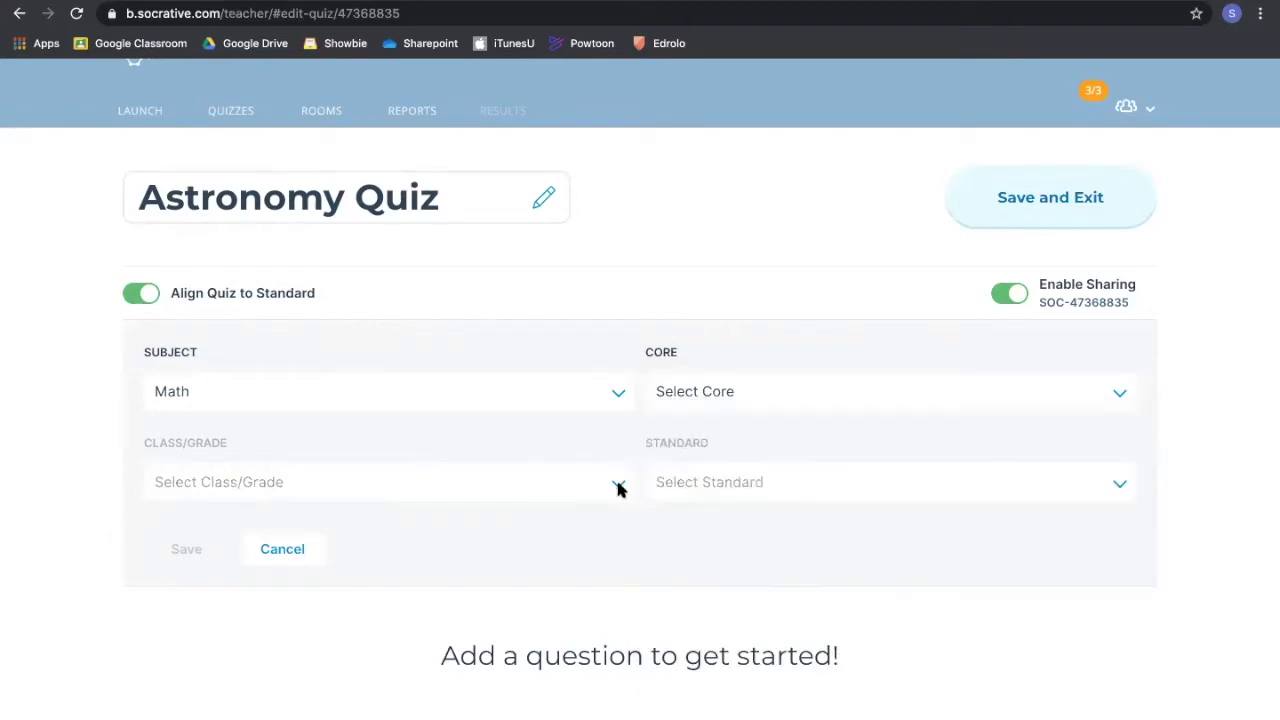
- Set the alignment's core to Traditional and its class/grade to 4th Grade
left_click(906, 391)
left_click(811, 472)
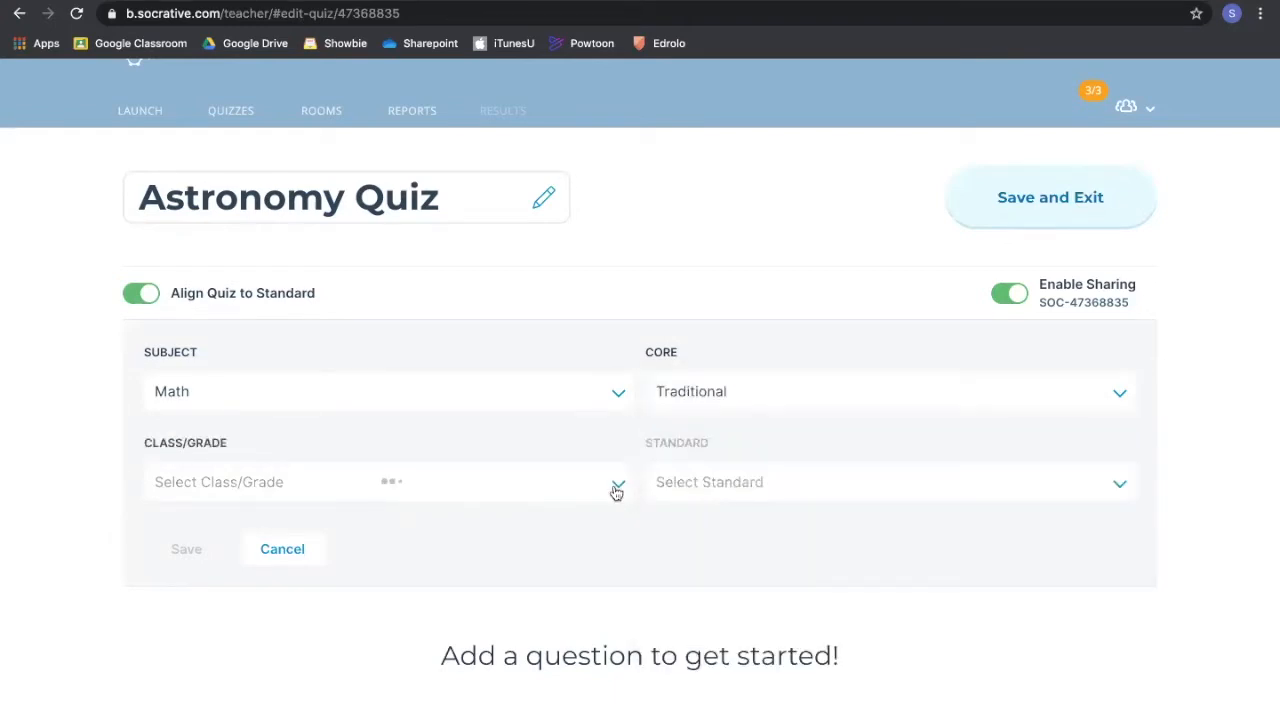
left_click(617, 490)
scroll(480, 640, "down", 1)
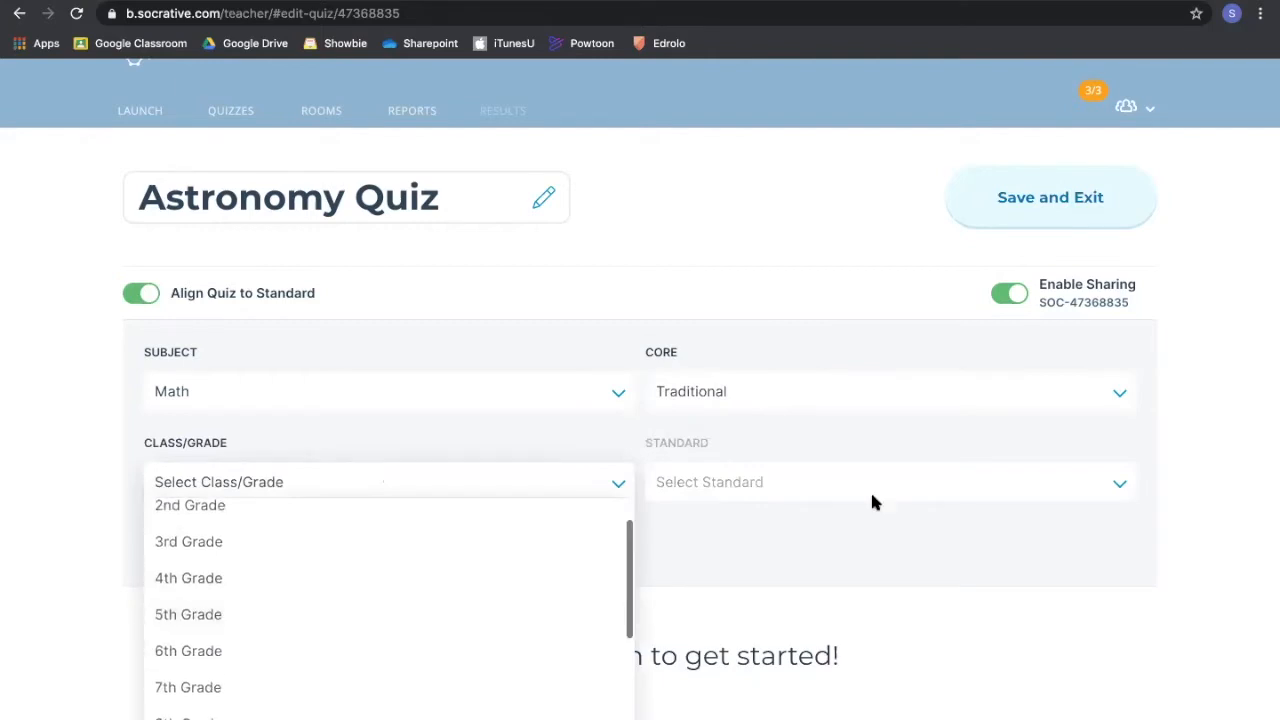
- Browse the 4th Grade standards without choosing one, and turn off aligning the quiz to a standard
left_click(803, 500)
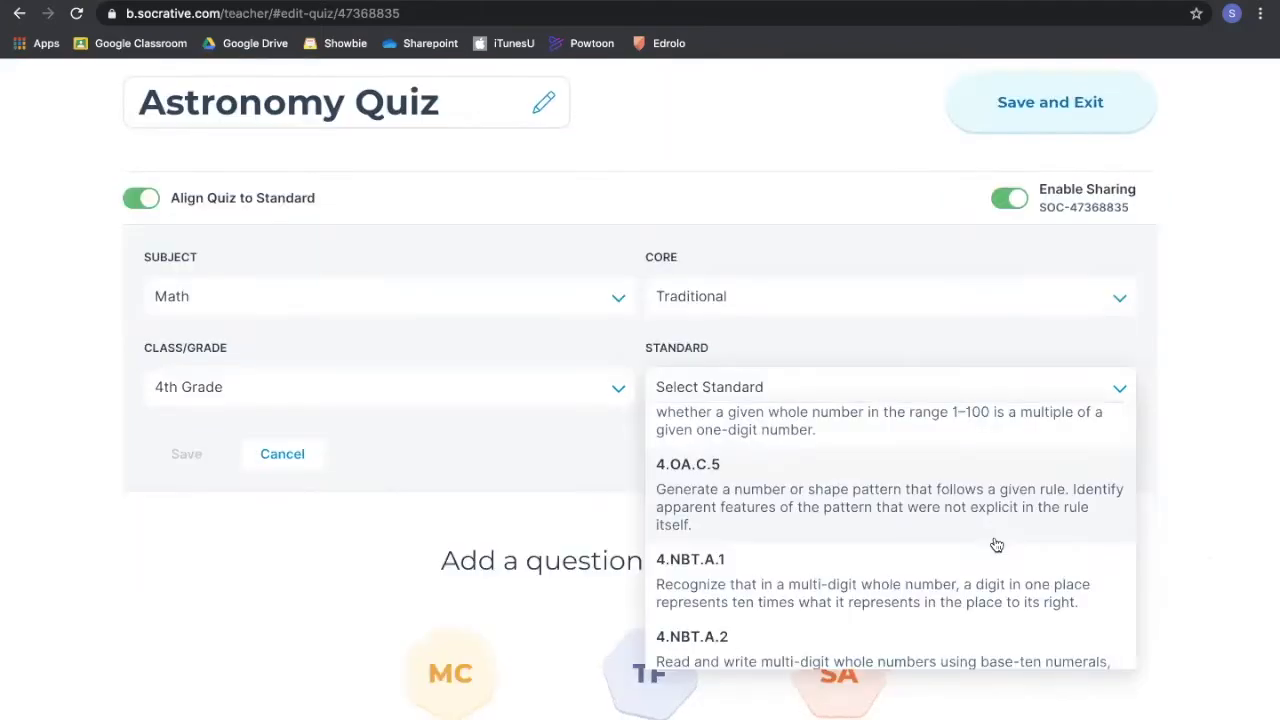
scroll(994, 543, "down", 3)
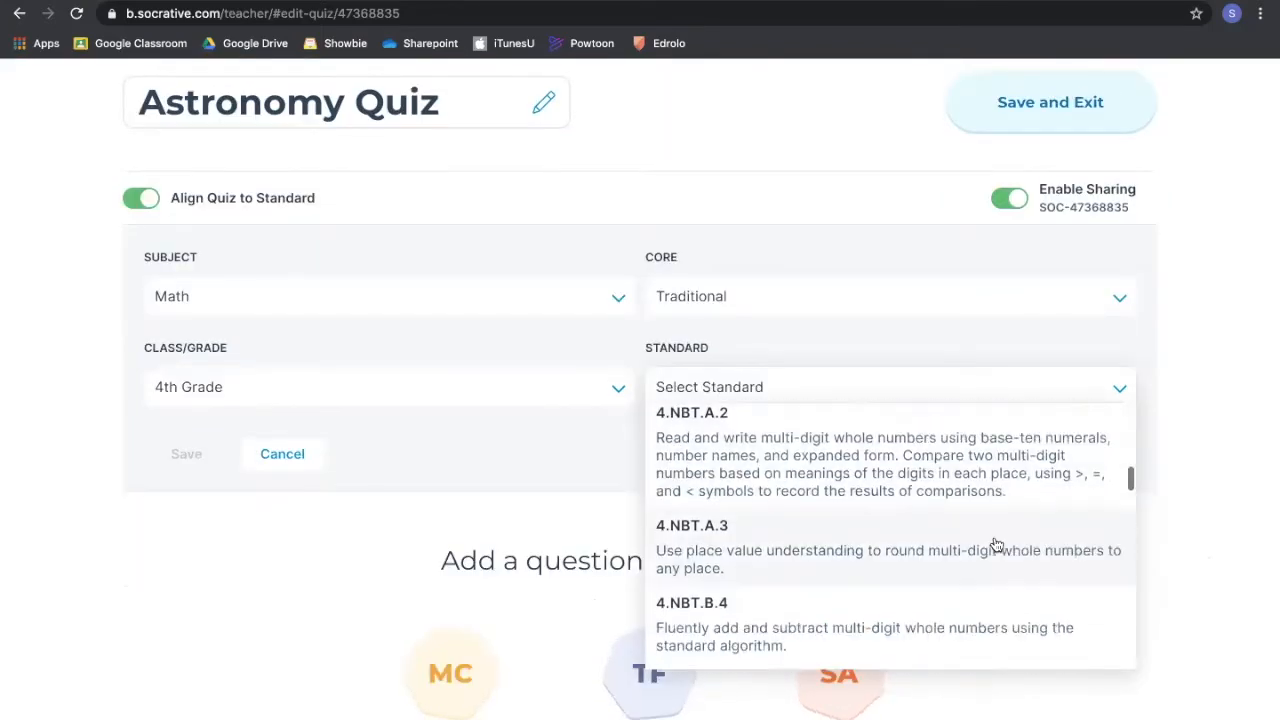
scroll(996, 545, "down", 1)
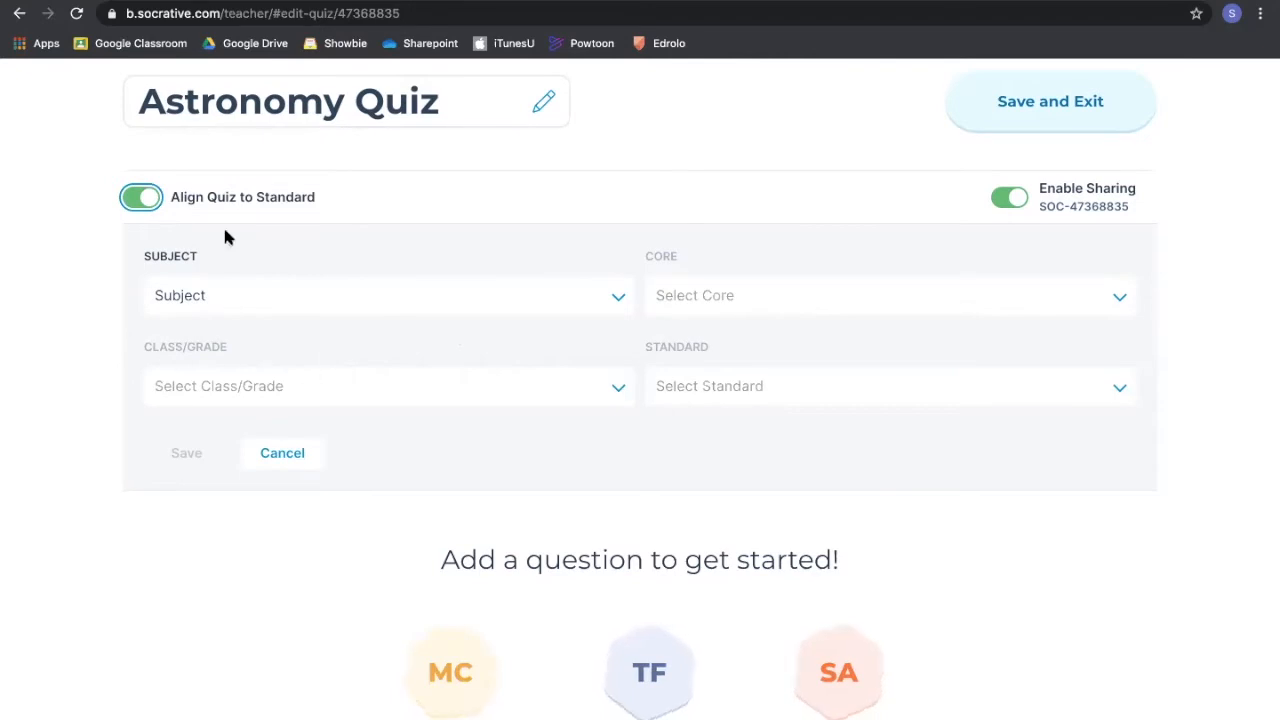
left_click(146, 198)
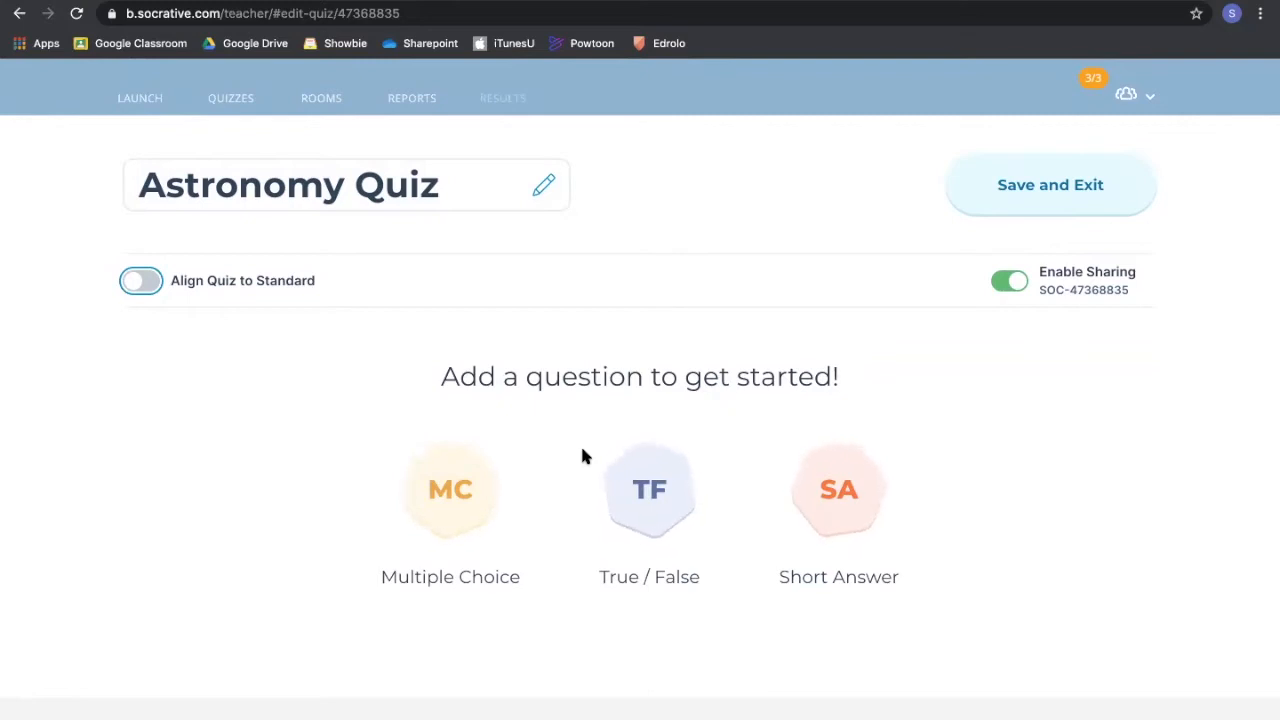
- Add a multiple-choice question: "What term do astronomers use to describe the two times a year when day and night are of equal length?"
left_click(476, 497)
type("What term do astronomers use to describe the two times a year when day and night are of equal length?")
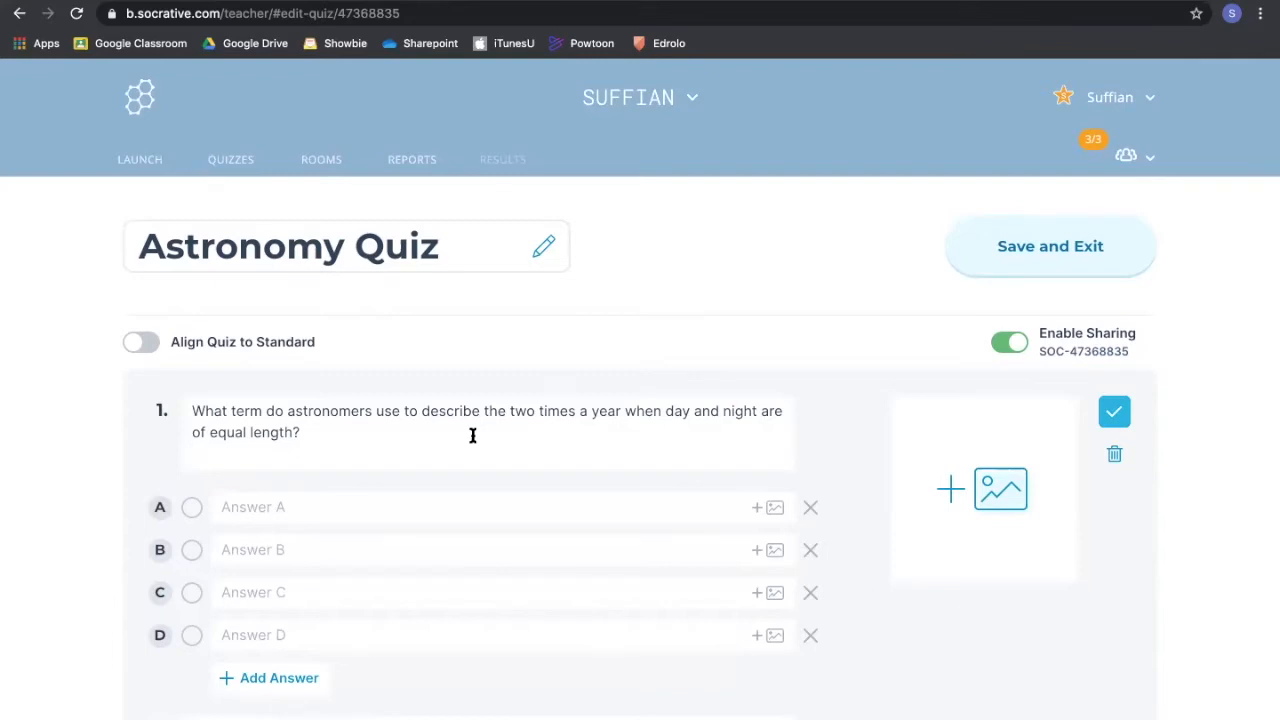
- Enter solstice, blue moon and equinox as answers A, B and C of question 1
left_click(291, 509)
type("soltice")
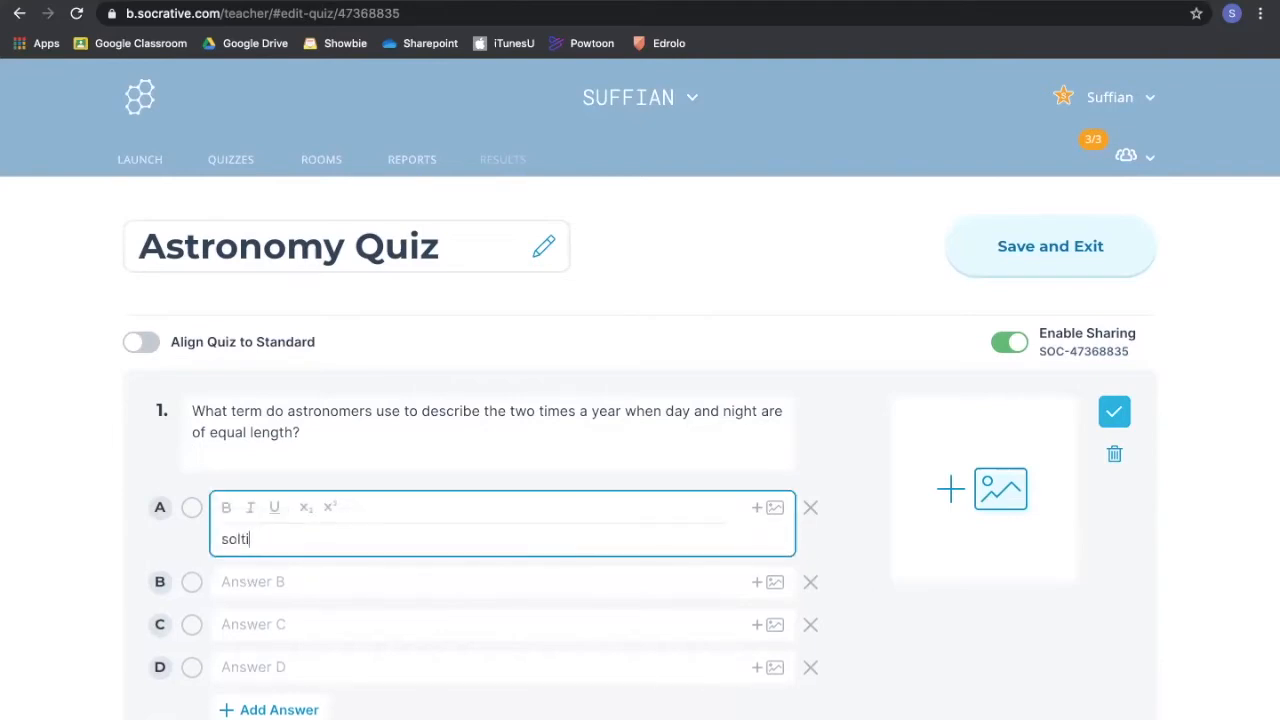
left_click(362, 581)
type("blue moon")
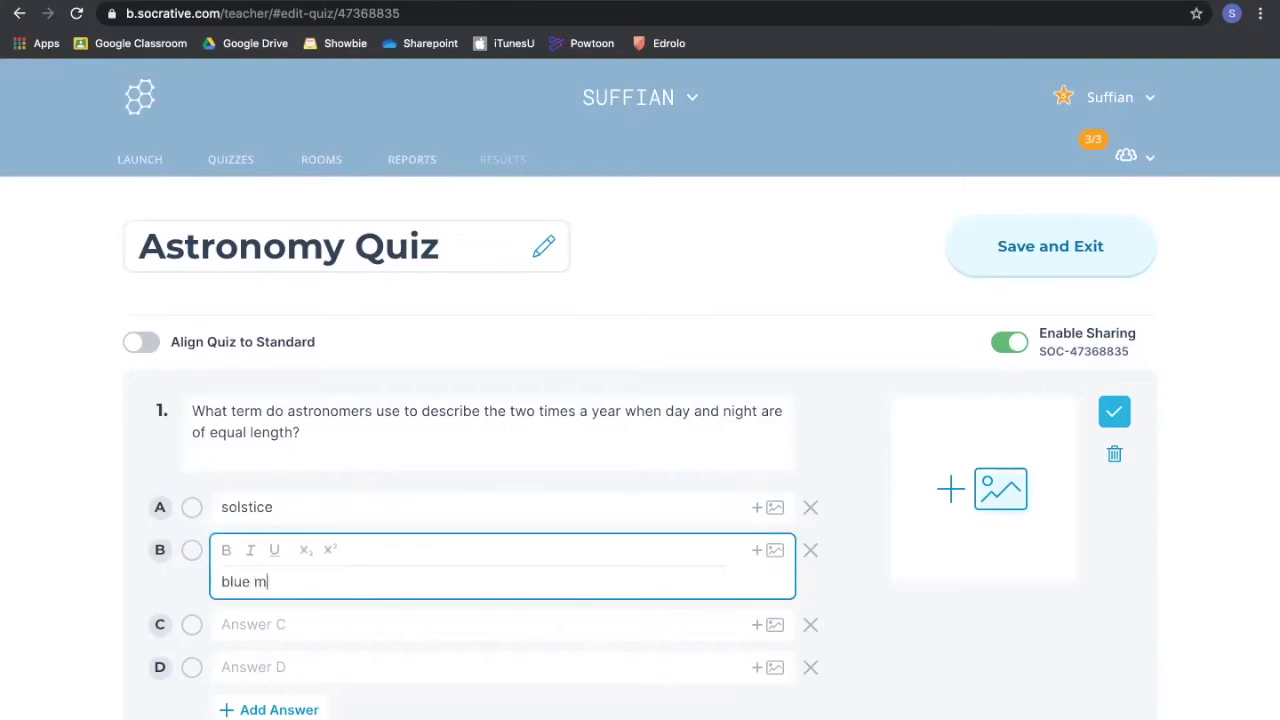
left_click(296, 624)
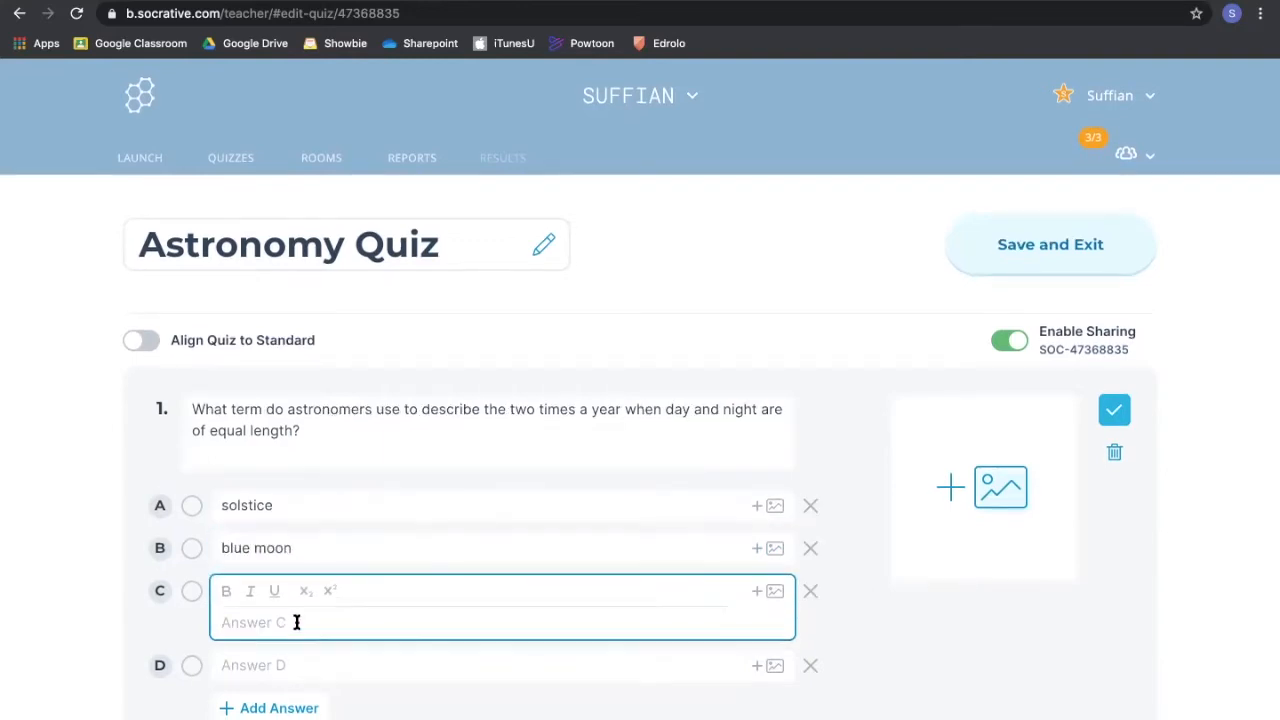
type("equinox")
- Make the words "two" and "equal length" bold and underlined in the text of question 1
left_click(368, 466)
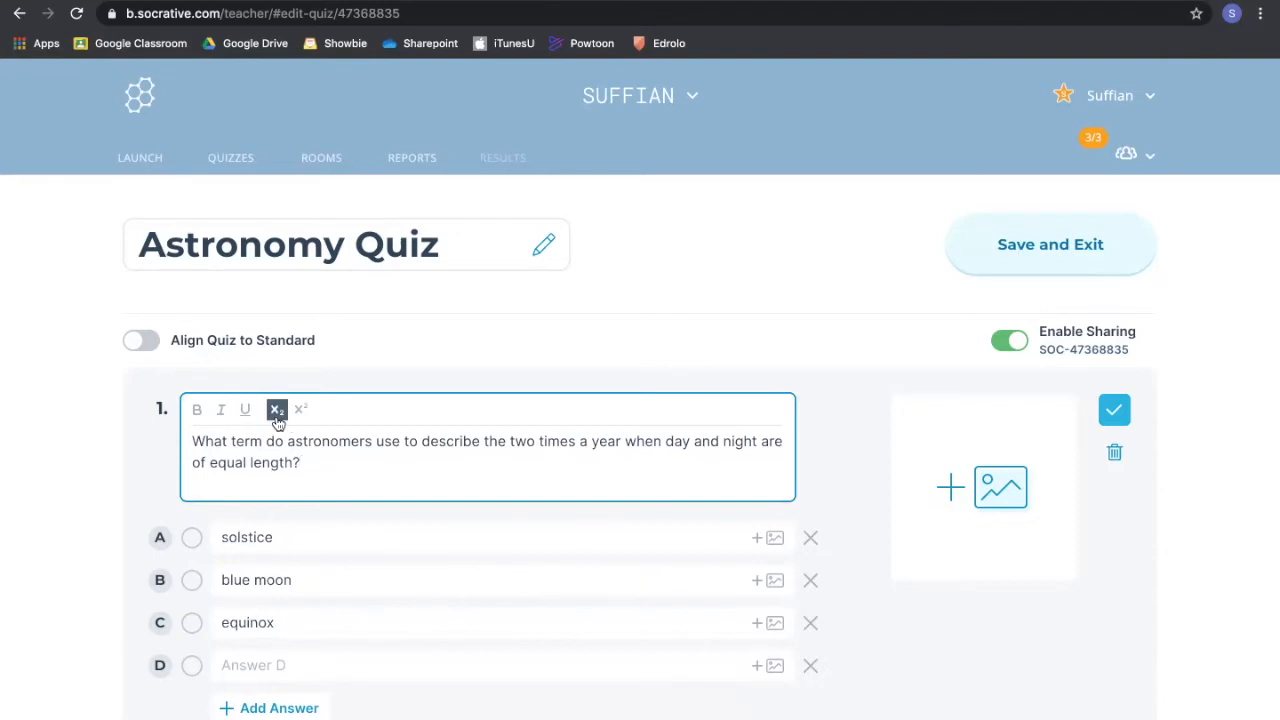
double_click(517, 443)
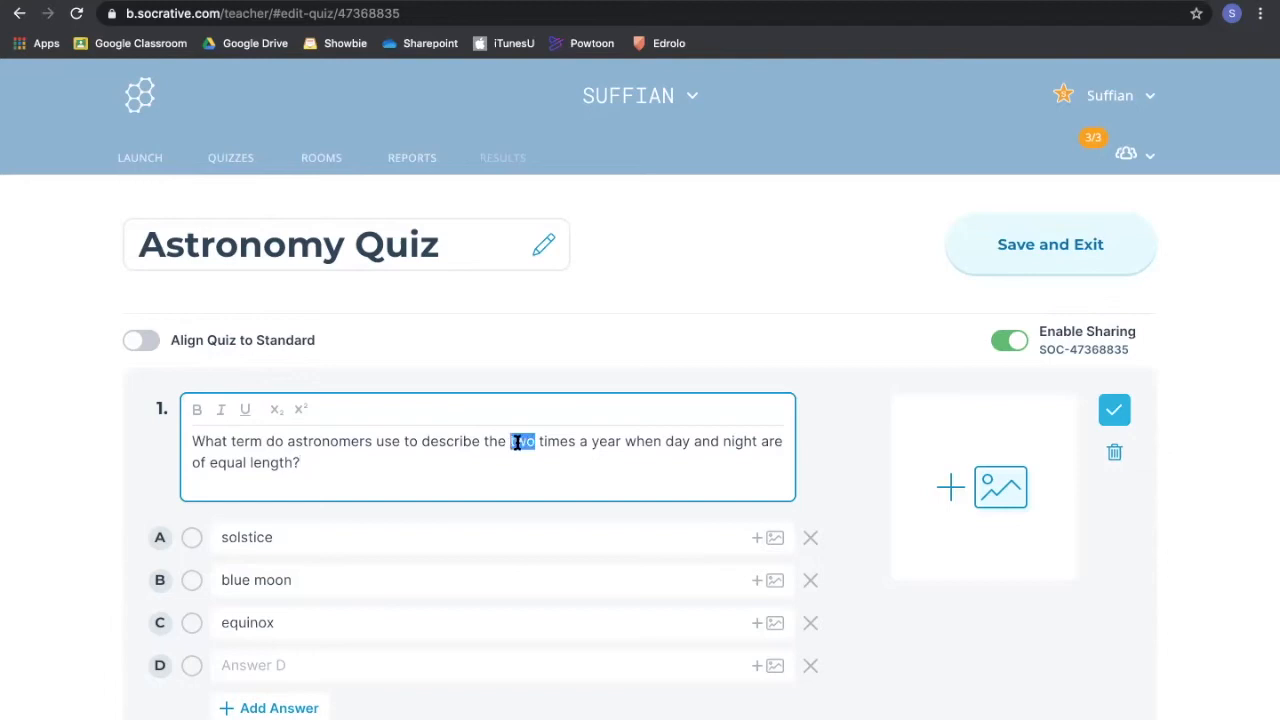
left_click(203, 412)
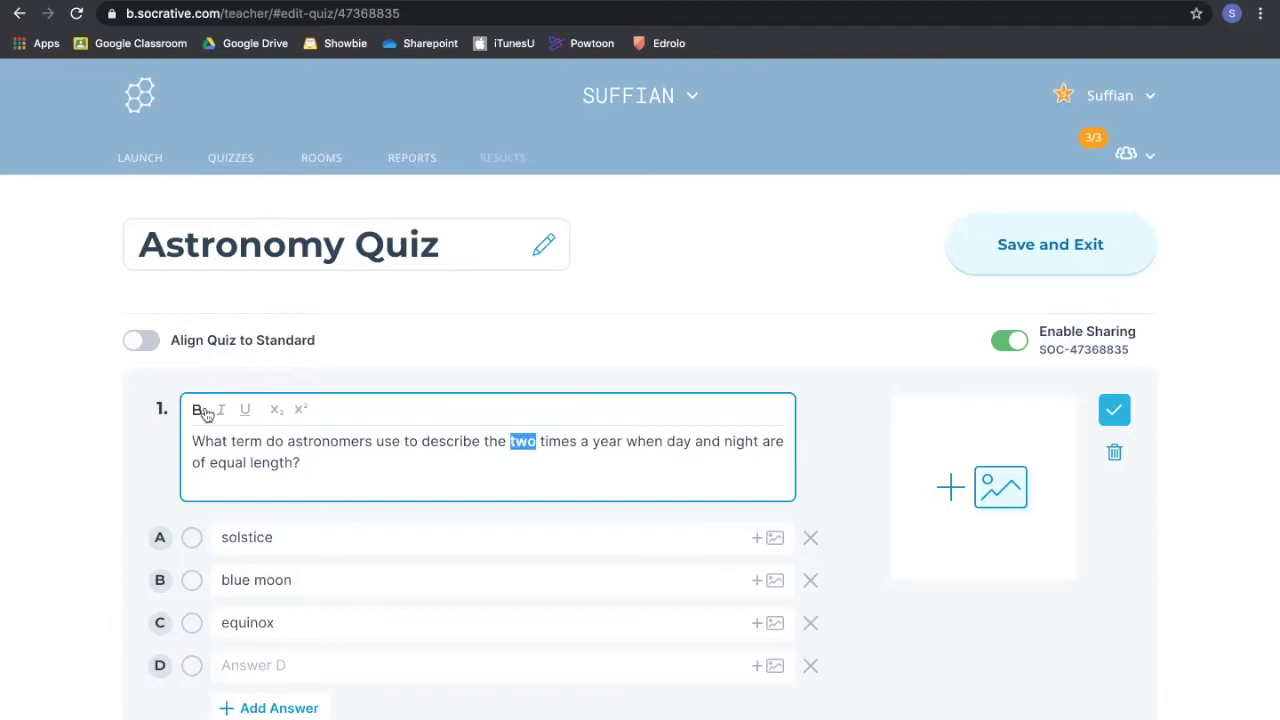
left_click(245, 410)
left_click_drag(216, 463, 288, 465)
left_click_drag(209, 463, 298, 465)
left_click(197, 409)
left_click(531, 480)
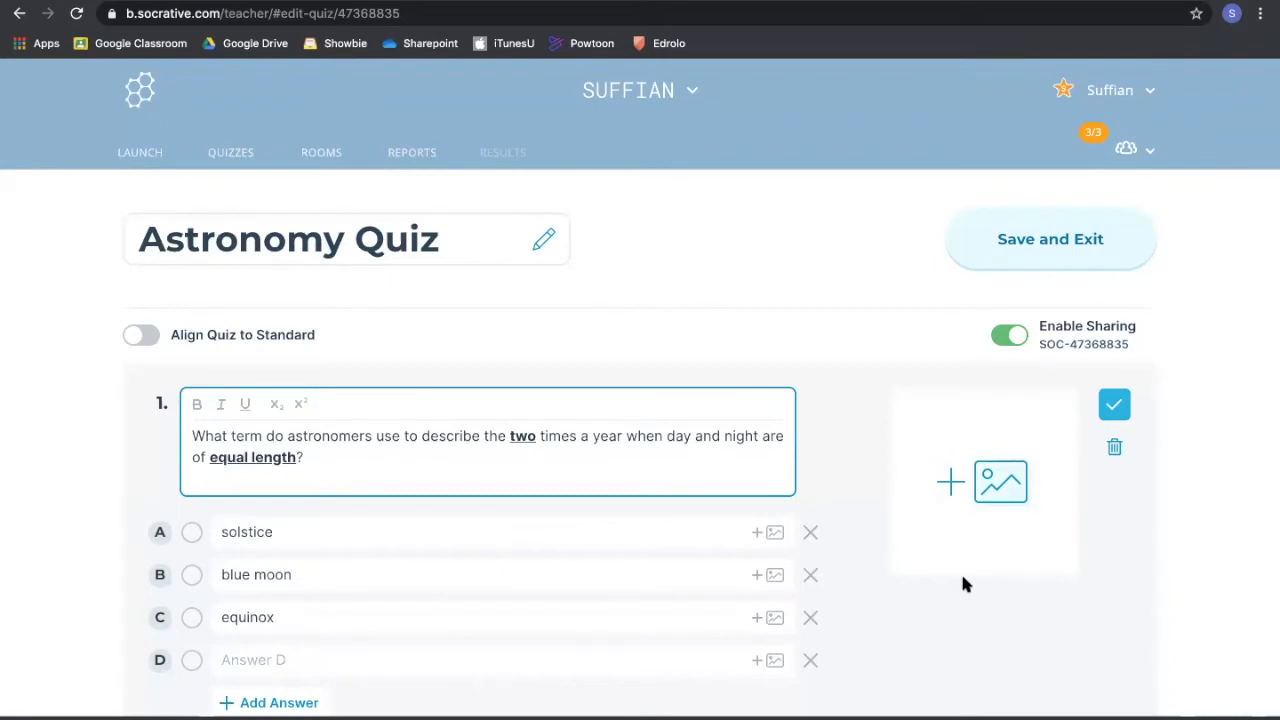
- Attach the picture of Earth at night to question 1, with empty answer D removed and equinox marked as the correct answer
left_click(957, 492)
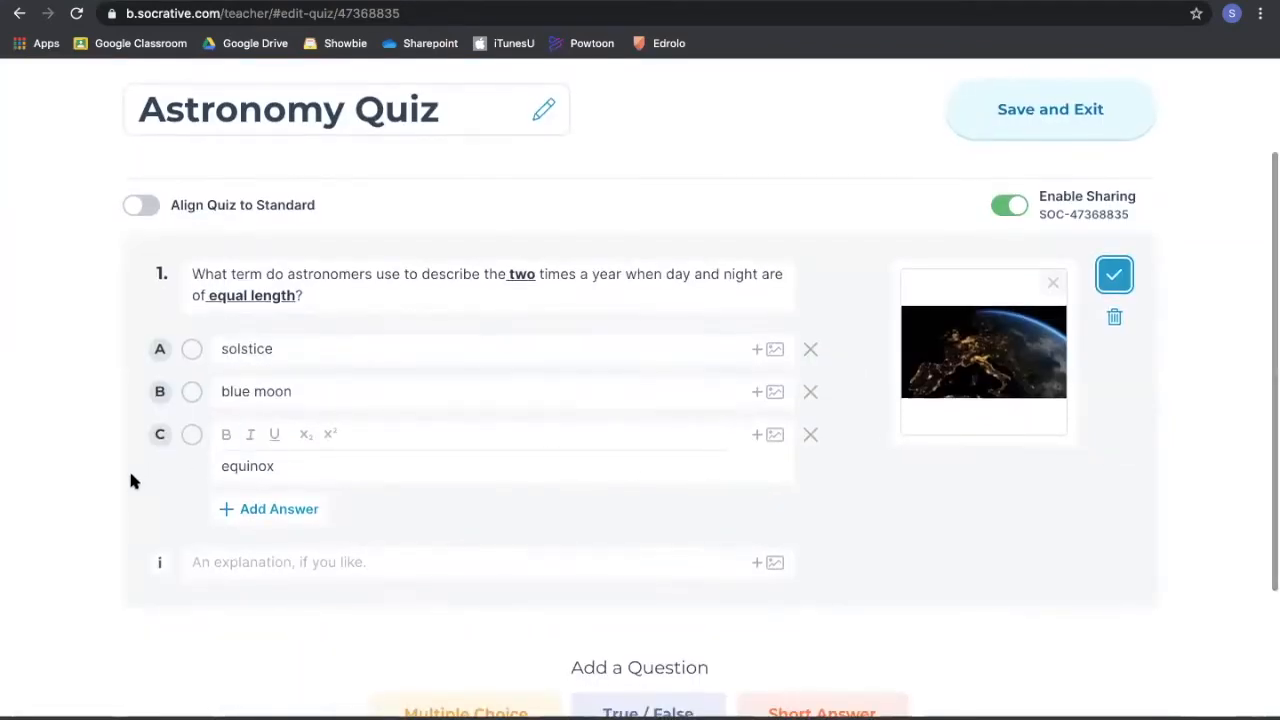
left_click(192, 436)
- Save question 1 with an explanation that the March and September equinox puts the sun directly over the equator, making days and nights equal
left_click(278, 530)
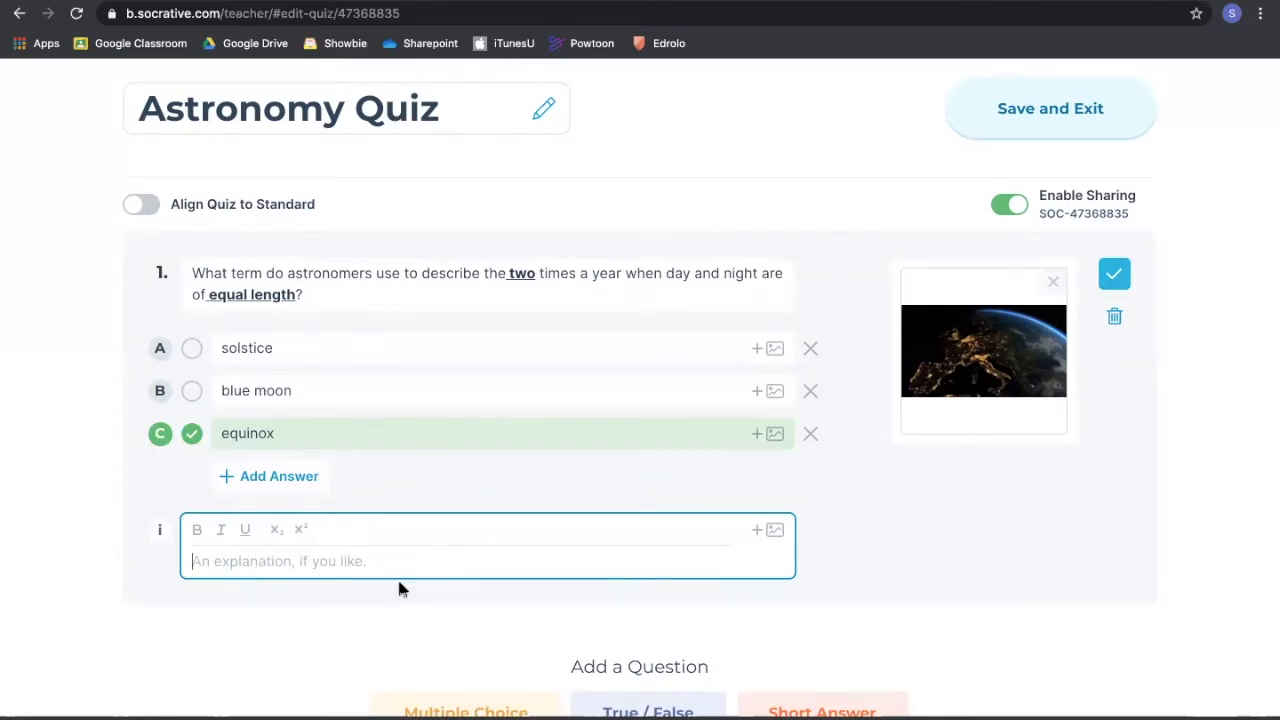
type("The equinox, which occurs in March and September, is a period when the sun is directly over the equator, resulting in days and nights being of equal length.")
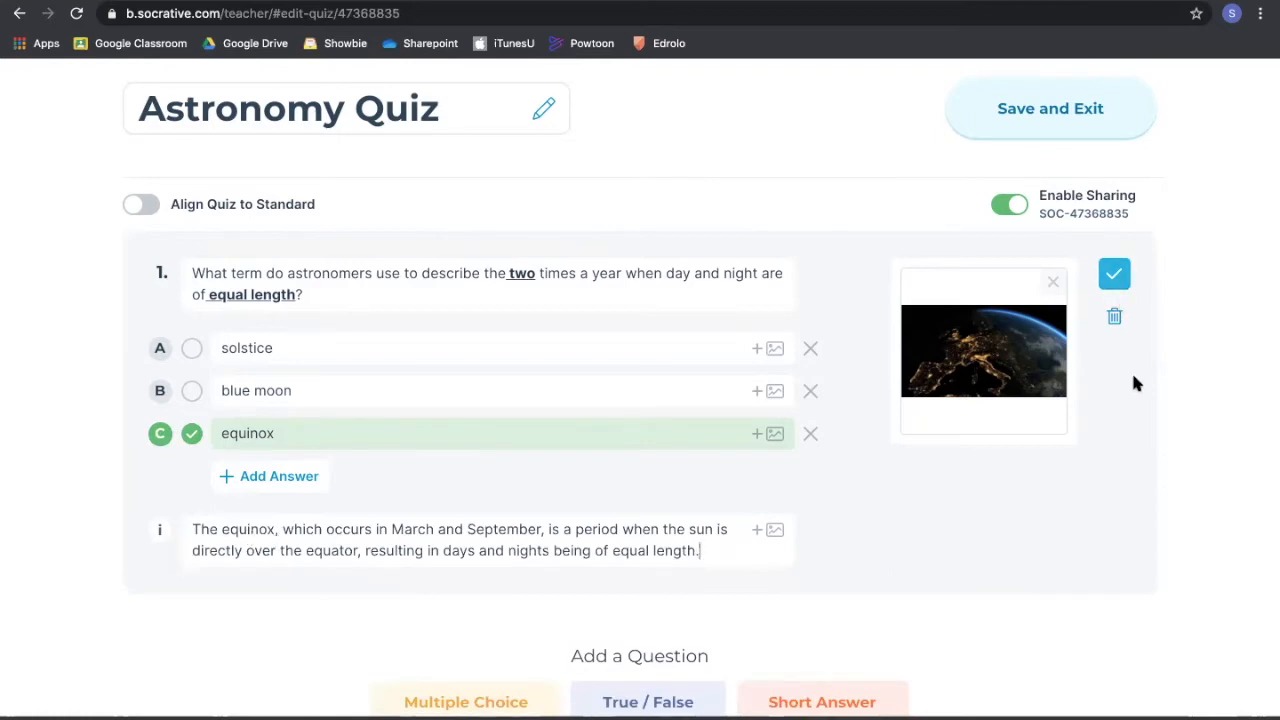
left_click(1115, 277)
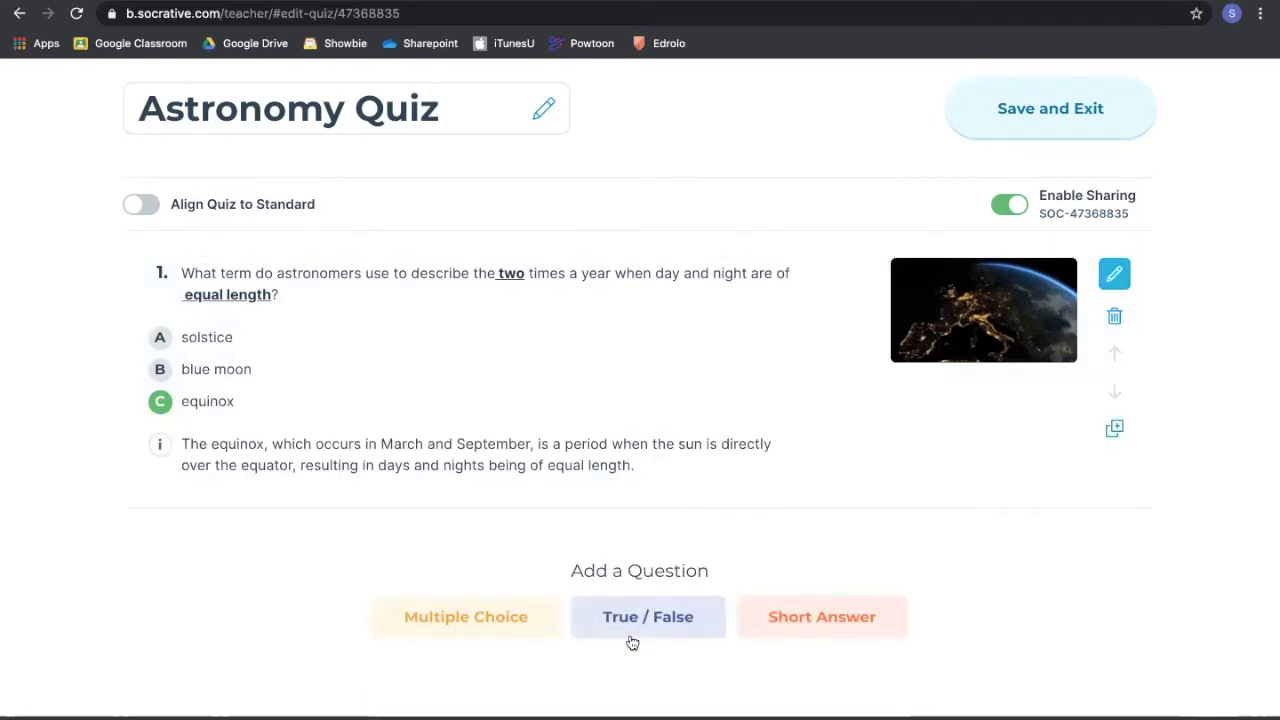
- Add a True/False question 2 with the text "Jupiter's mood is the largest in the solar system"
scroll(635, 617, "down", 1)
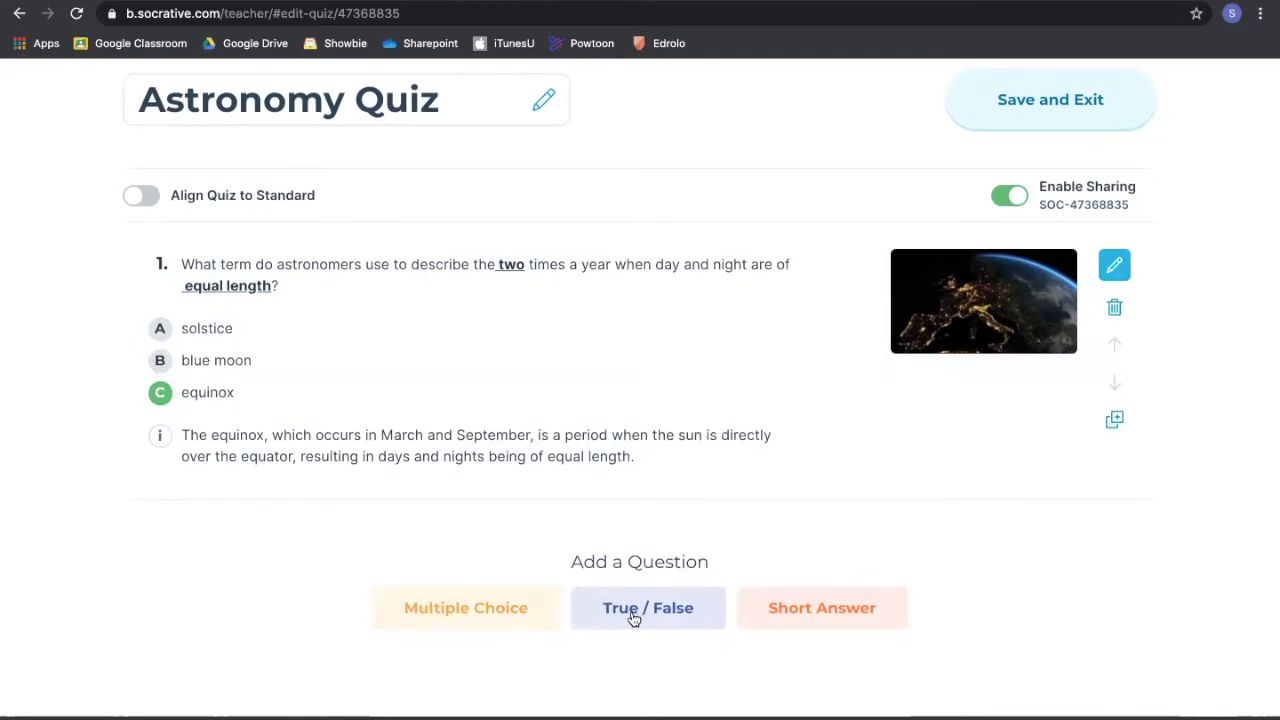
left_click(633, 619)
type("Jupiter's mood is the")
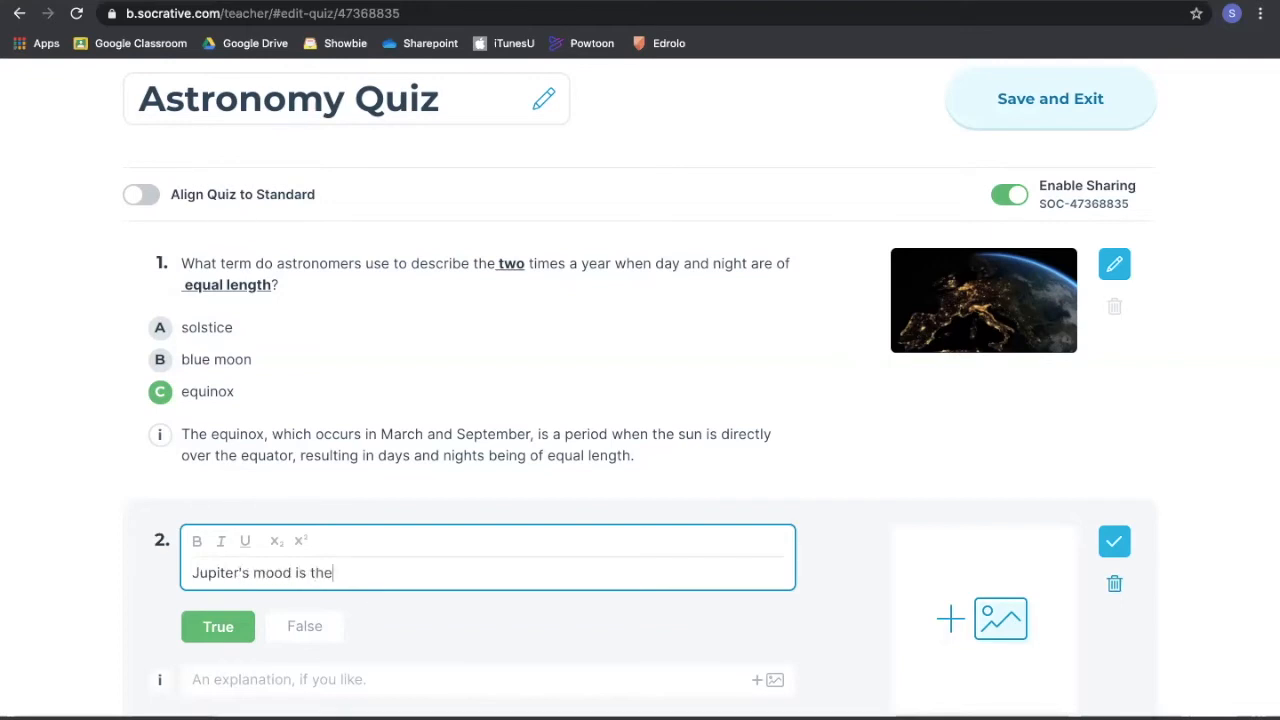
type(" largest in the so")
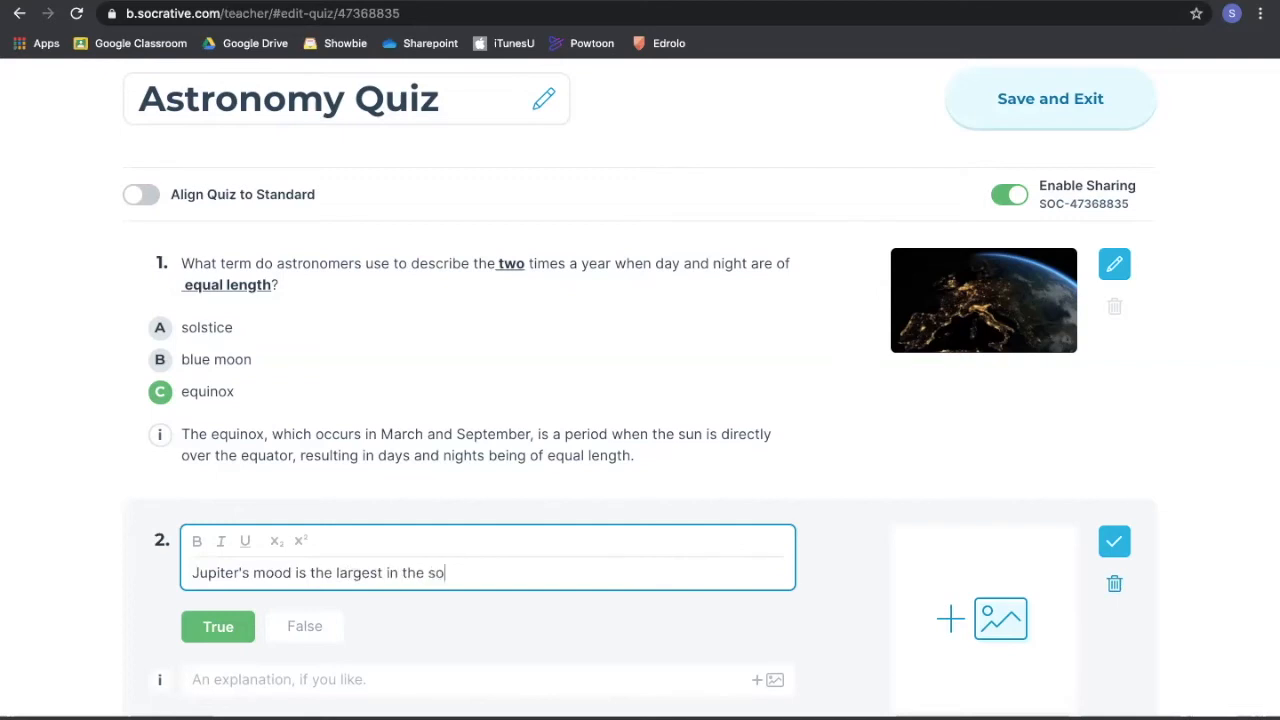
type("lar system")
scroll(397, 515, "down", 1)
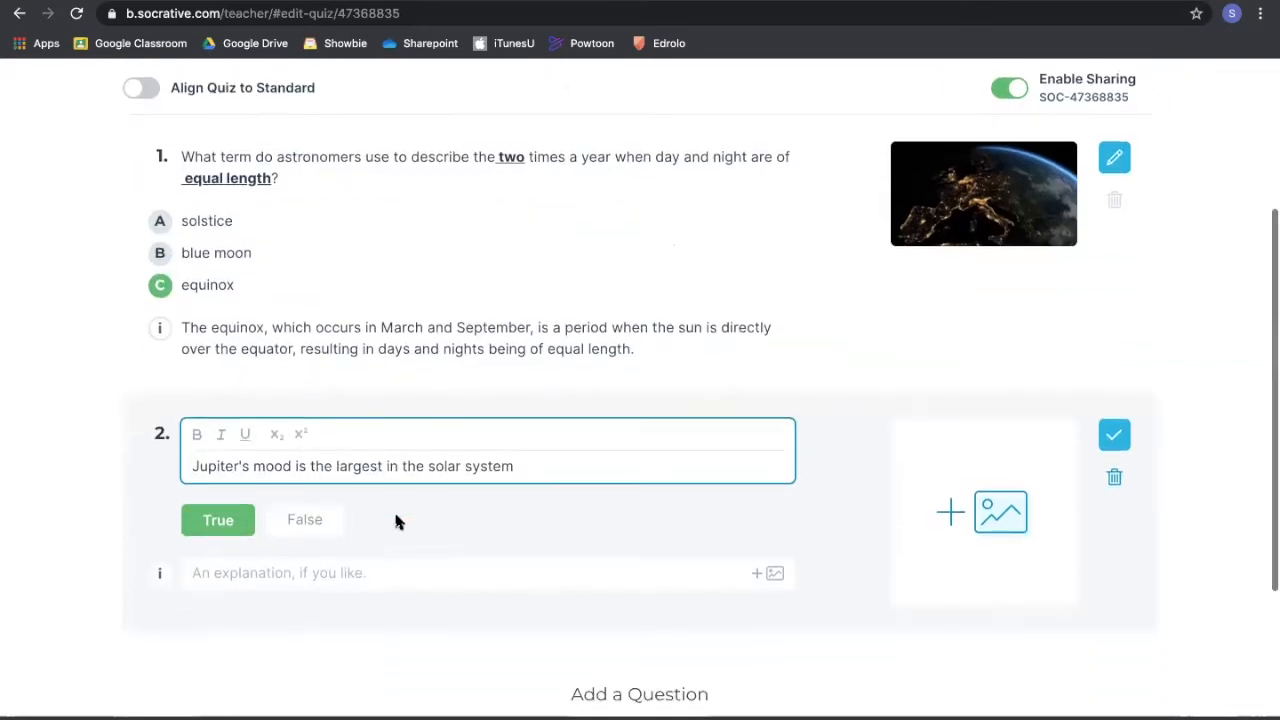
scroll(300, 480, "down", 1)
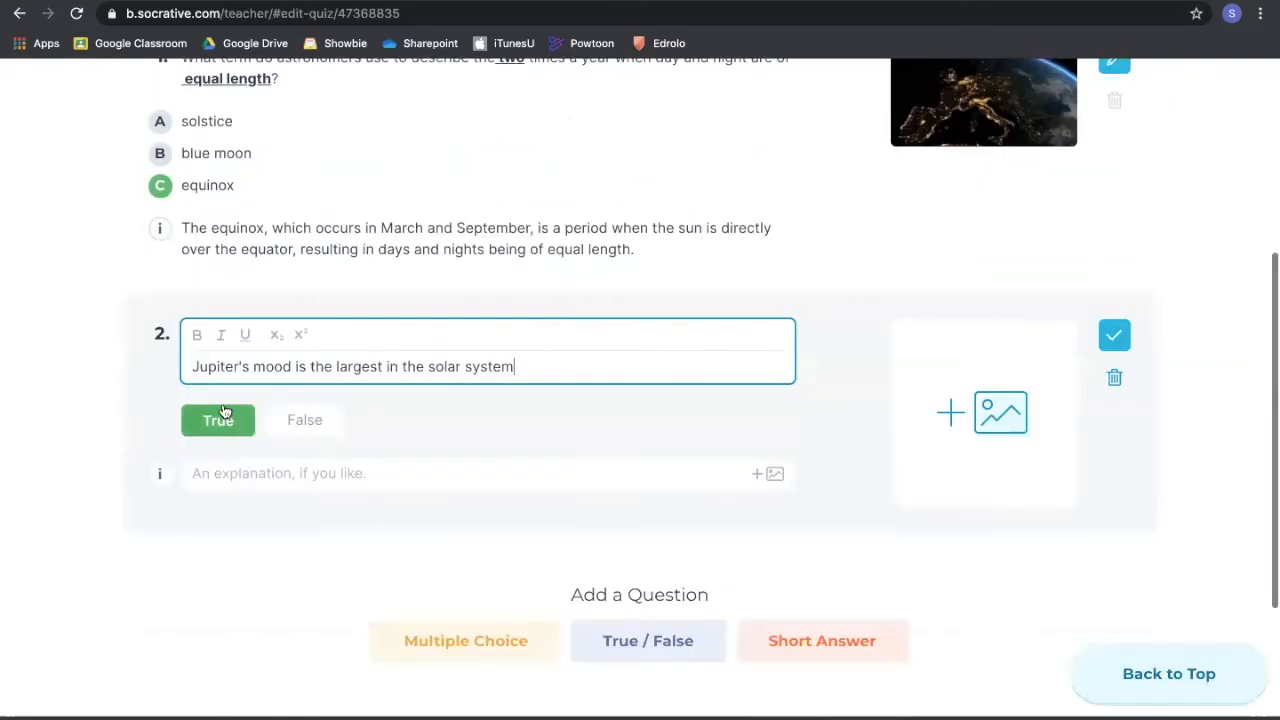
- Save question 2 with True as its answer and an explanation that Jupiter's moon Ganymede is the largest moon and bigger than Mercury
left_click(216, 420)
left_click(521, 450)
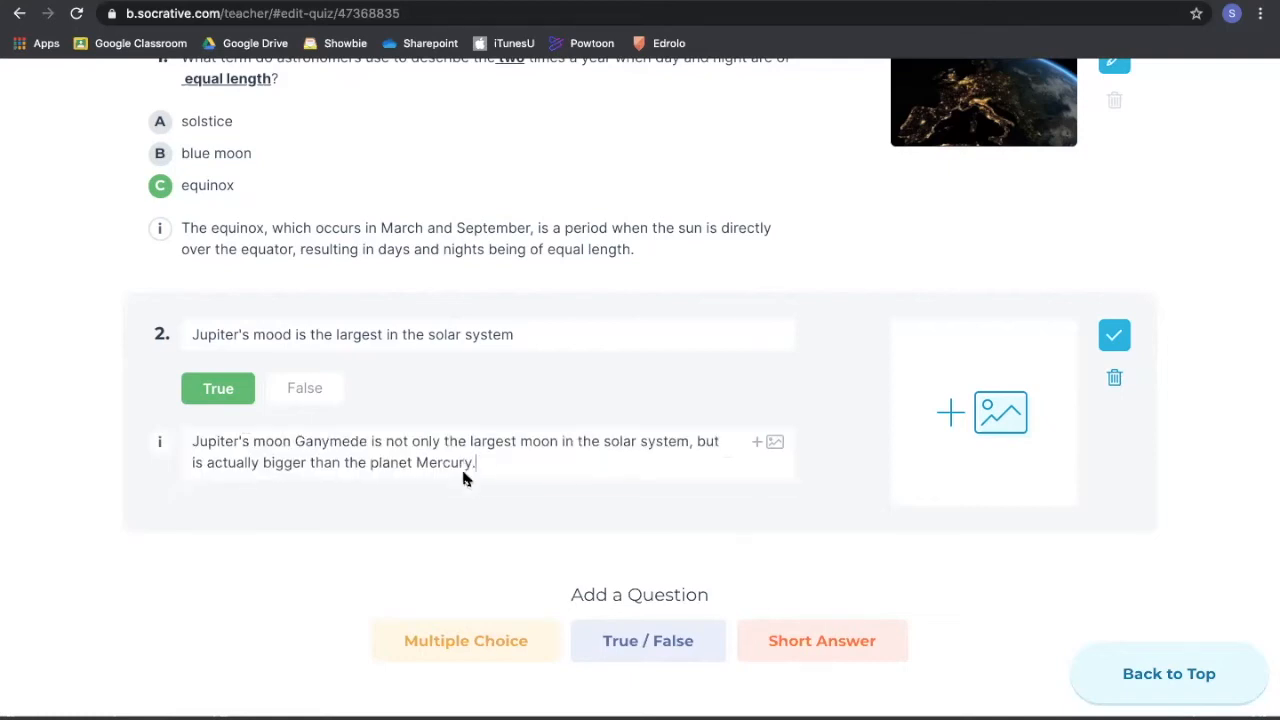
scroll(463, 477, "up", 1)
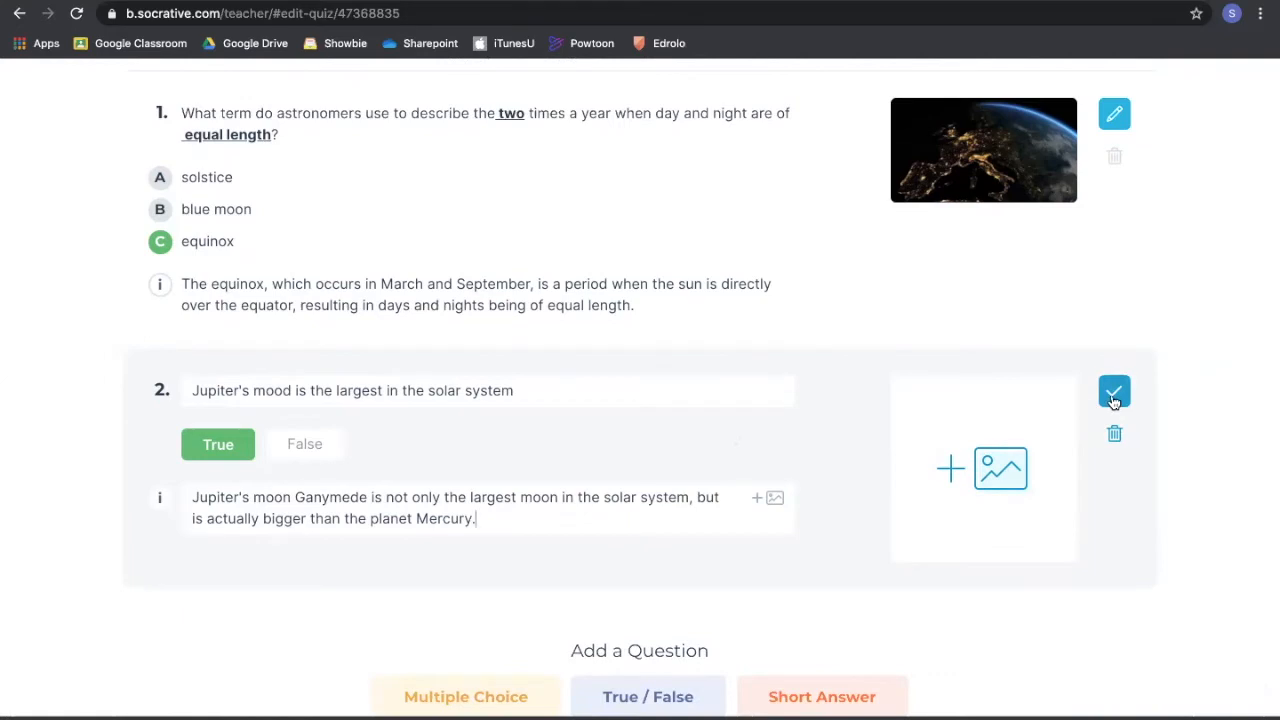
left_click(1114, 393)
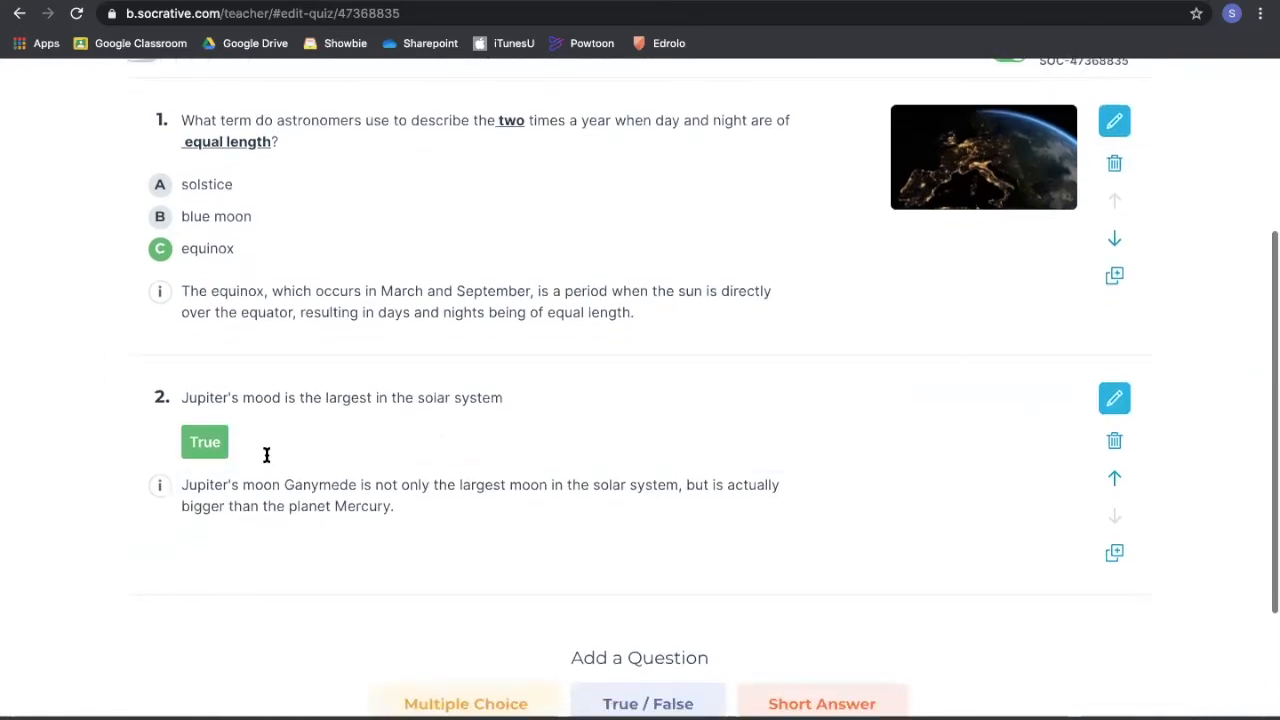
- Add a short-answer question 3 asking "What causes the four seasons?"
scroll(266, 455, "down", 3)
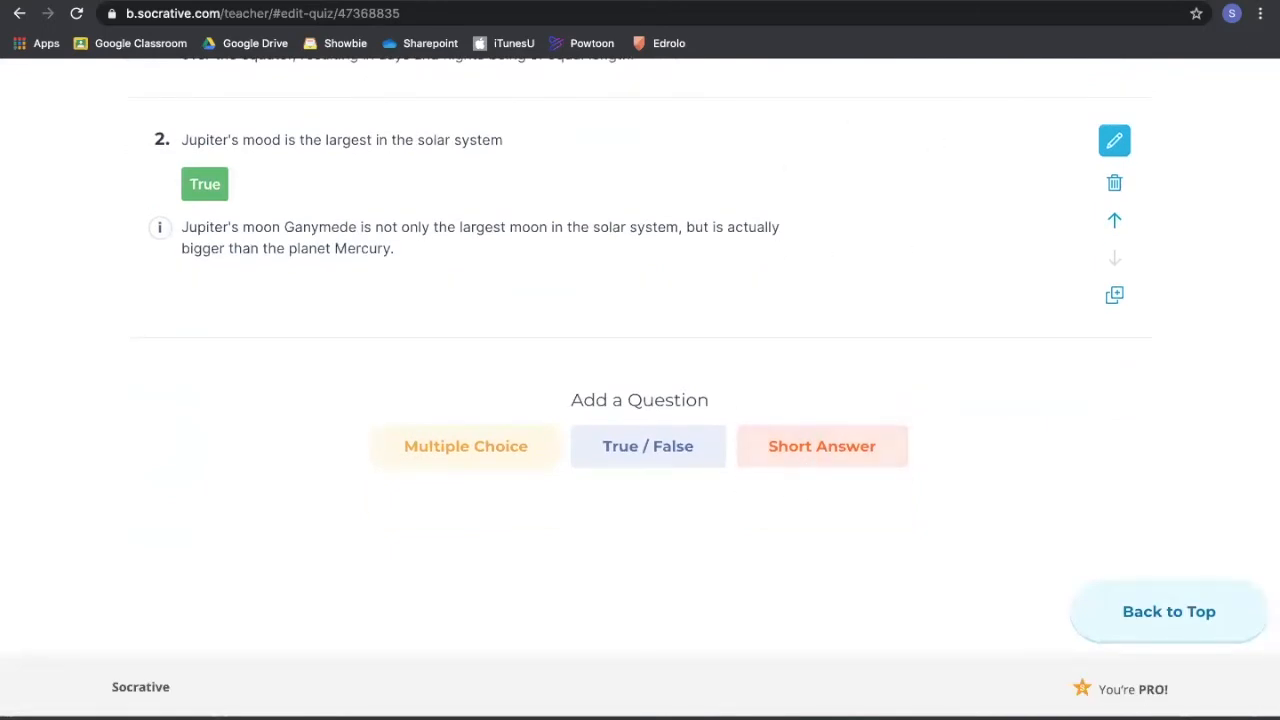
left_click(822, 446)
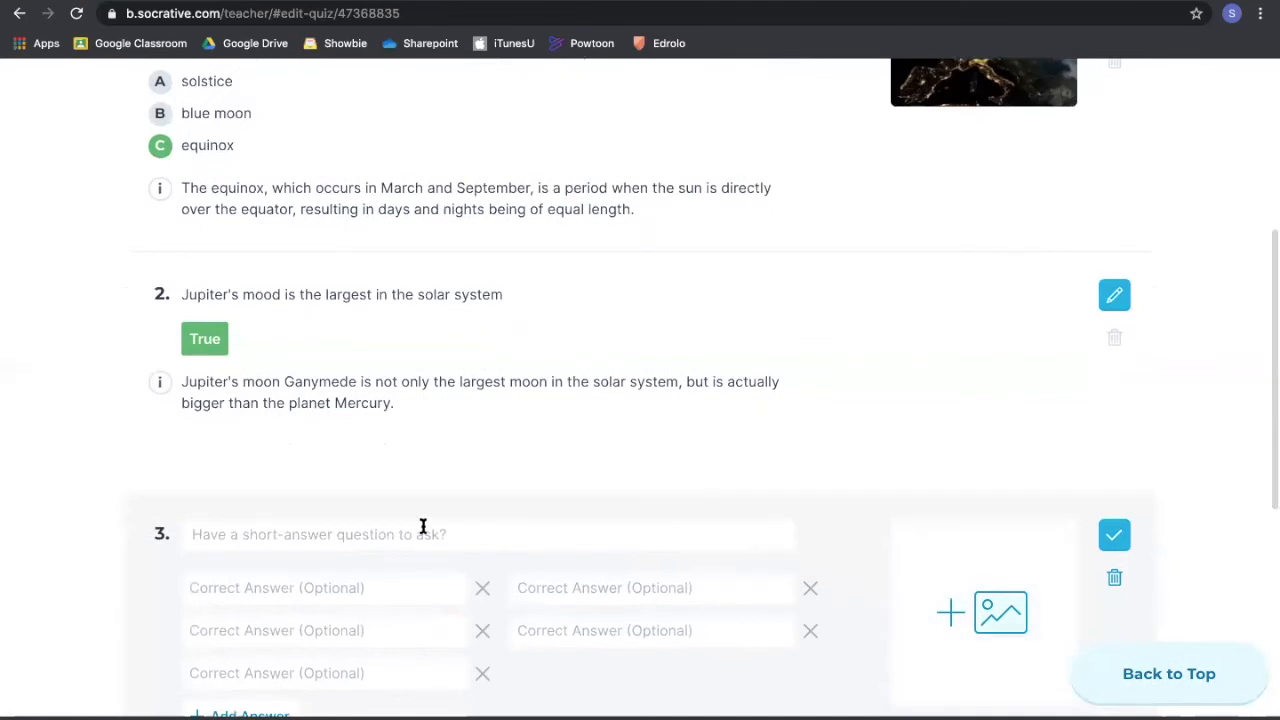
left_click(414, 541)
type("W")
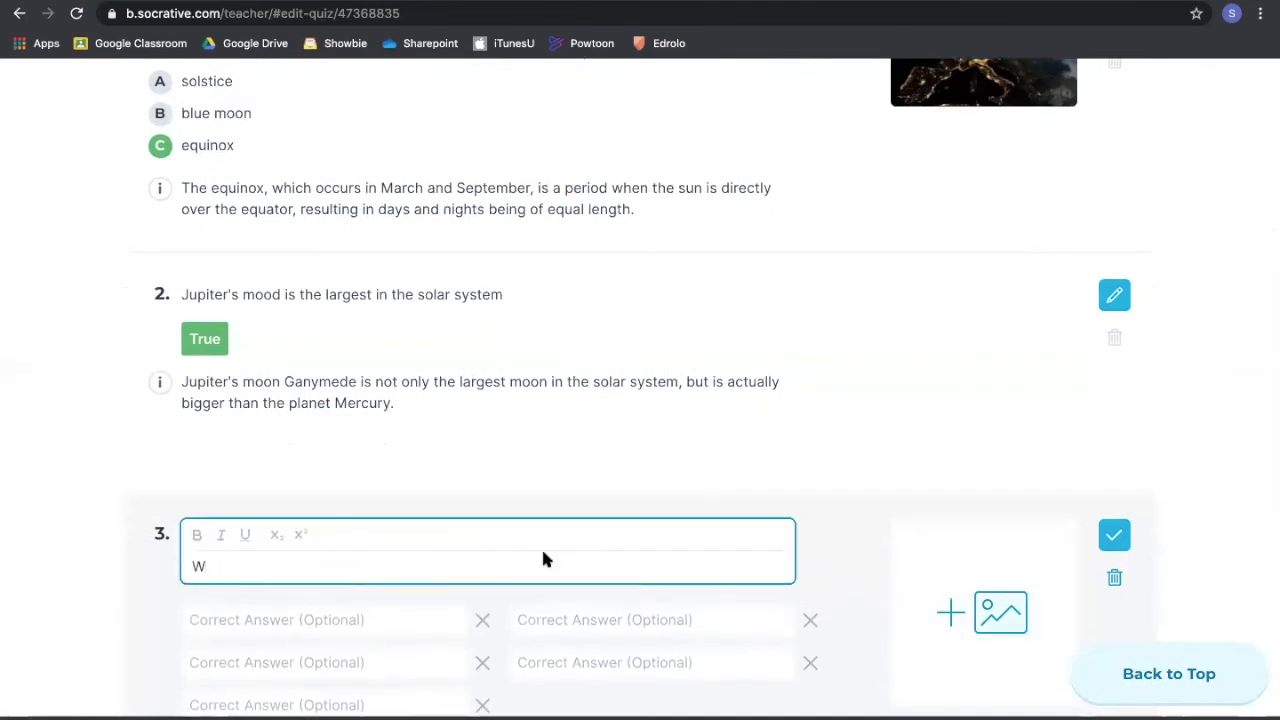
type("hat causes the fou")
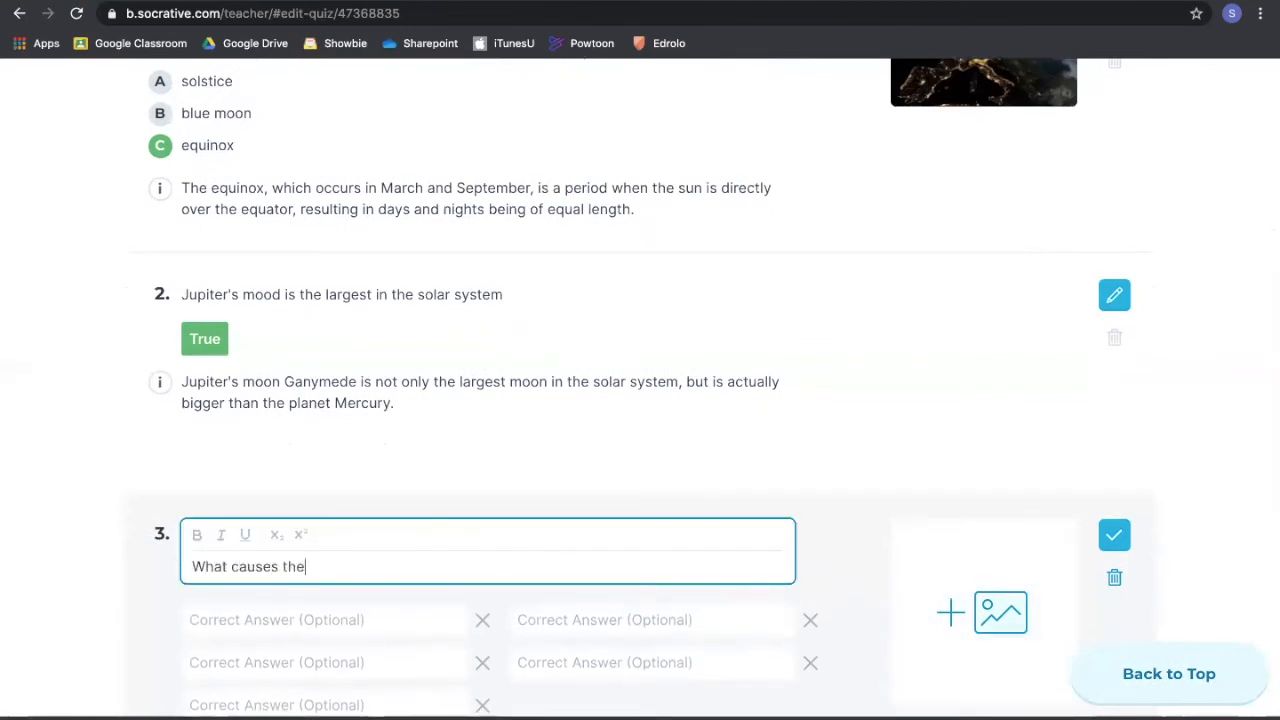
type("r seasons?")
- Enter correct answers "tilt of the Earth's axis", "angle of the Earth's axis" and "angle of the Earth's axis tilts towards northern and southern hemisphere" for question 3
scroll(111, 603, "down", 2)
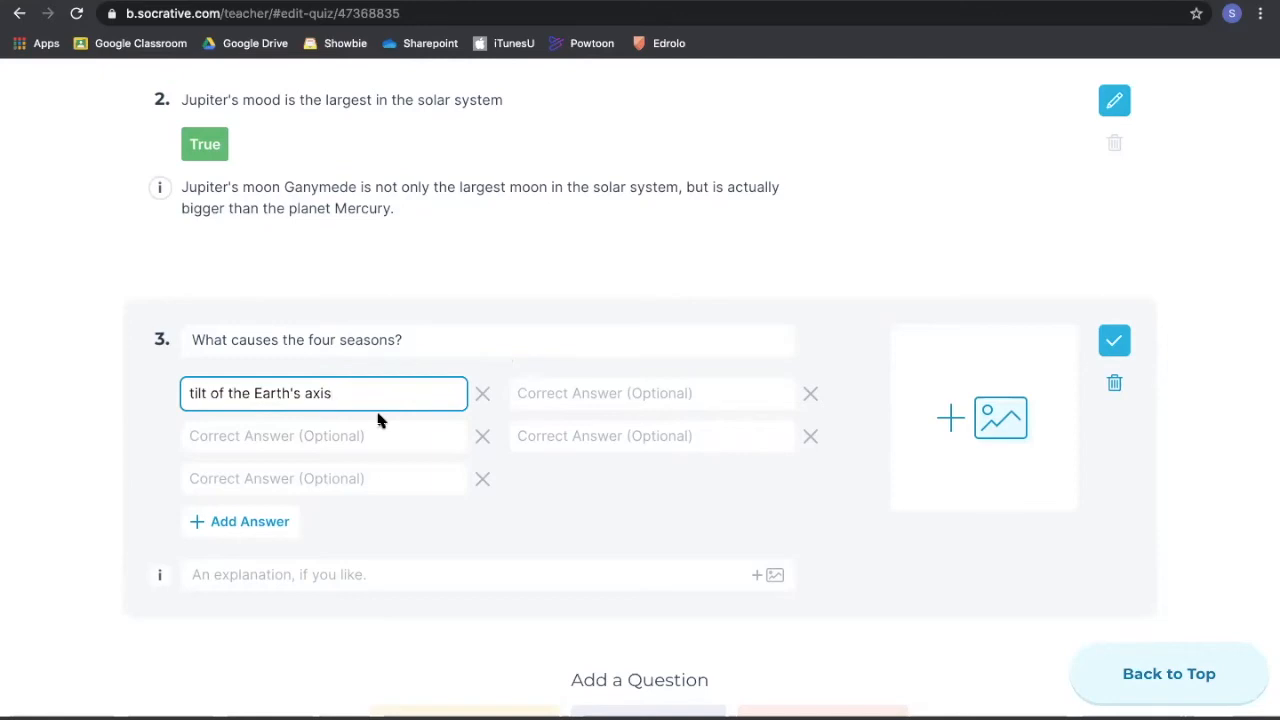
left_click(91, 398)
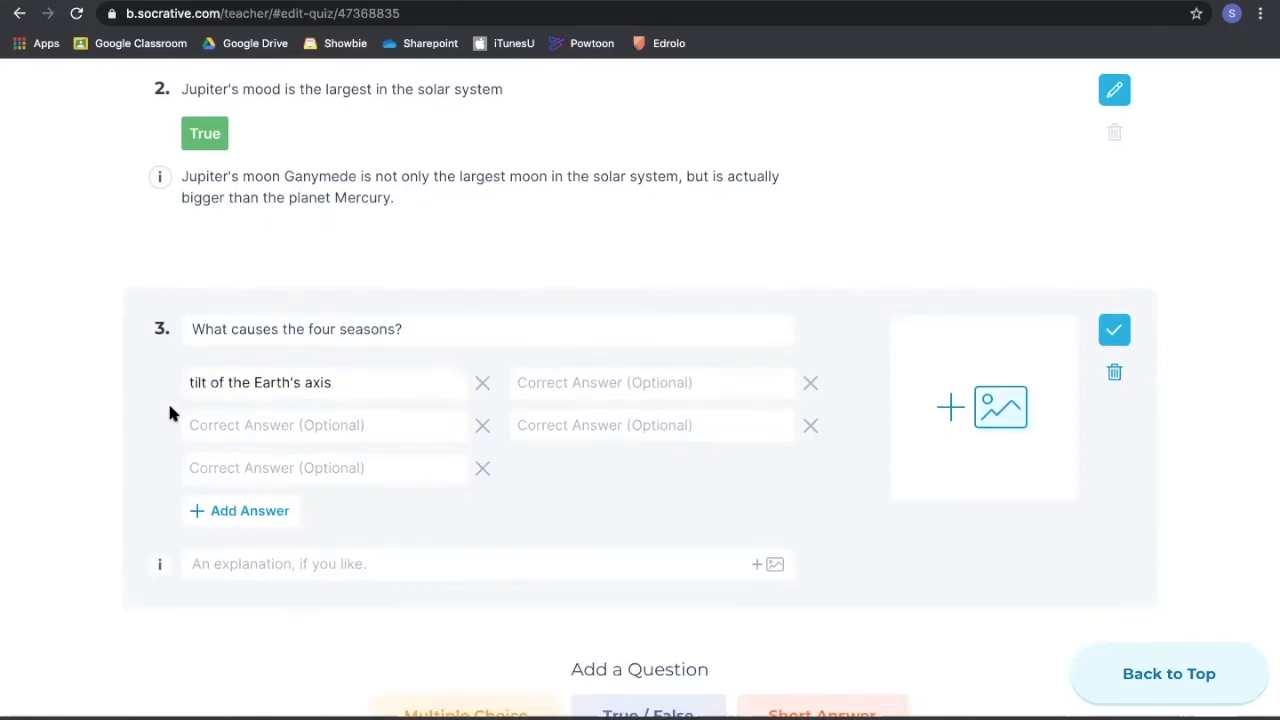
left_click(206, 425)
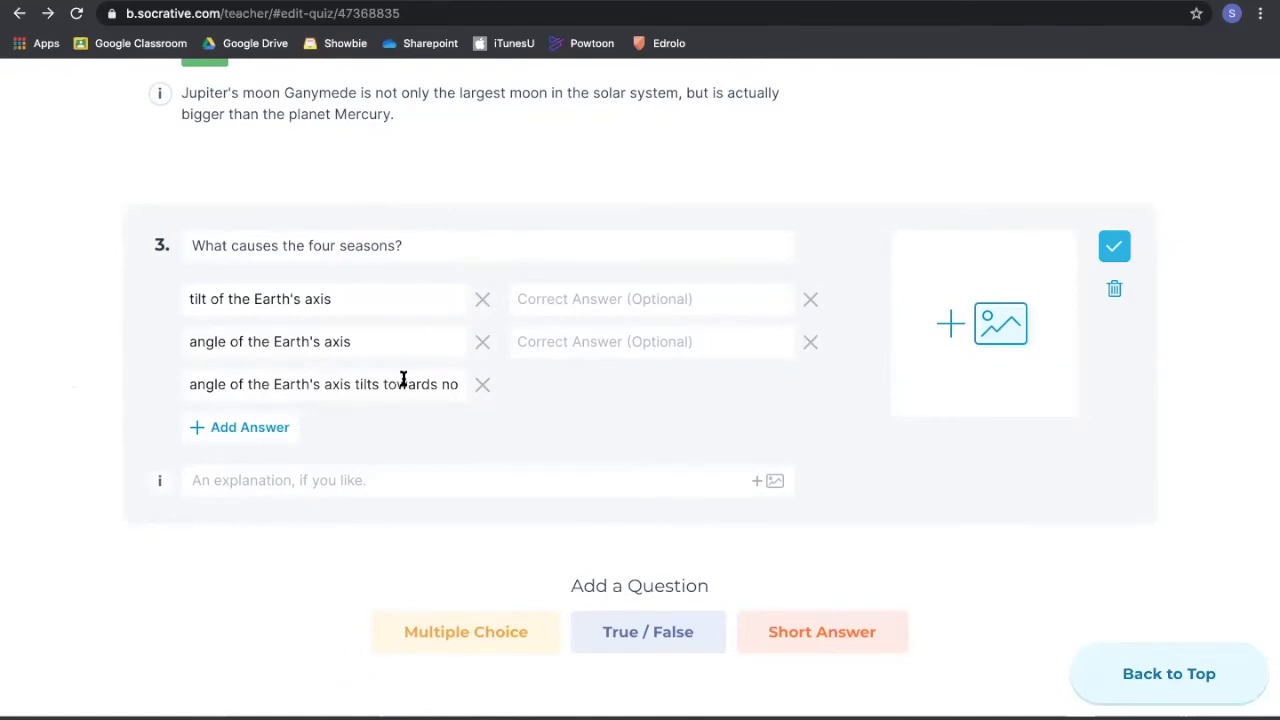
left_click_drag(288, 384, 456, 385)
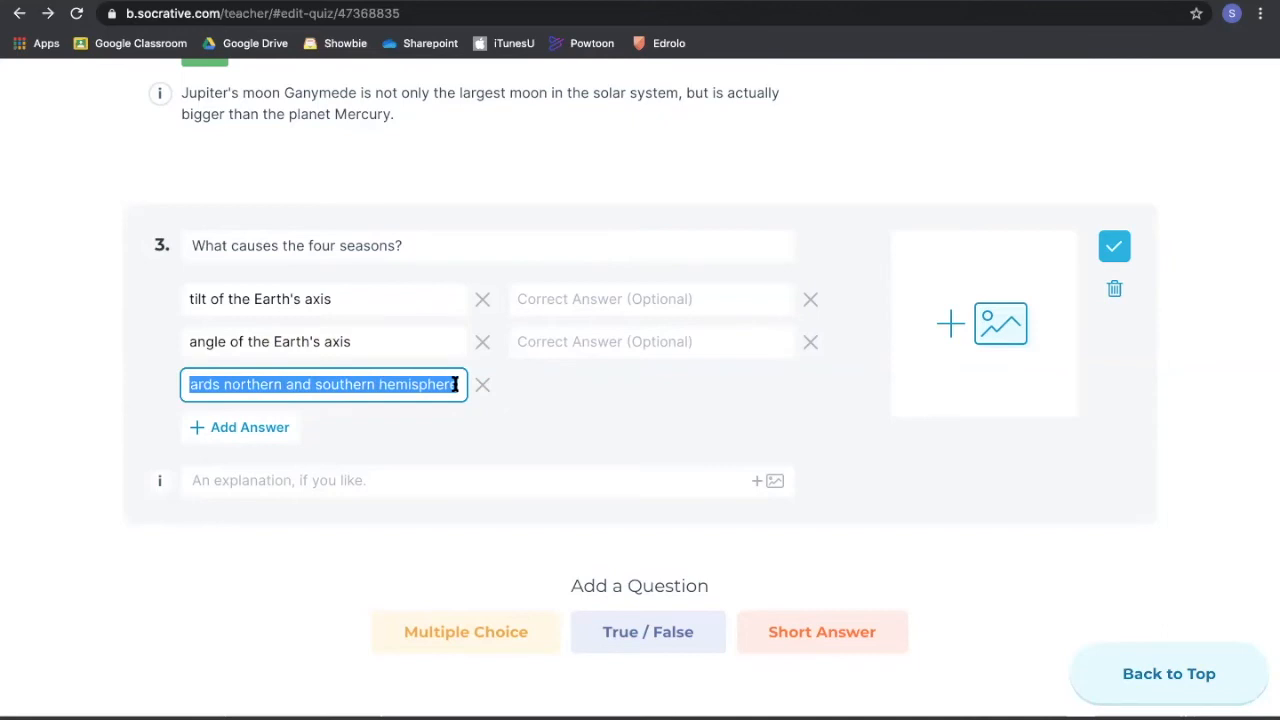
- Save question 3 with an explanation that the four seasons happen because of the tilt of the Earth's axis
left_click(604, 422)
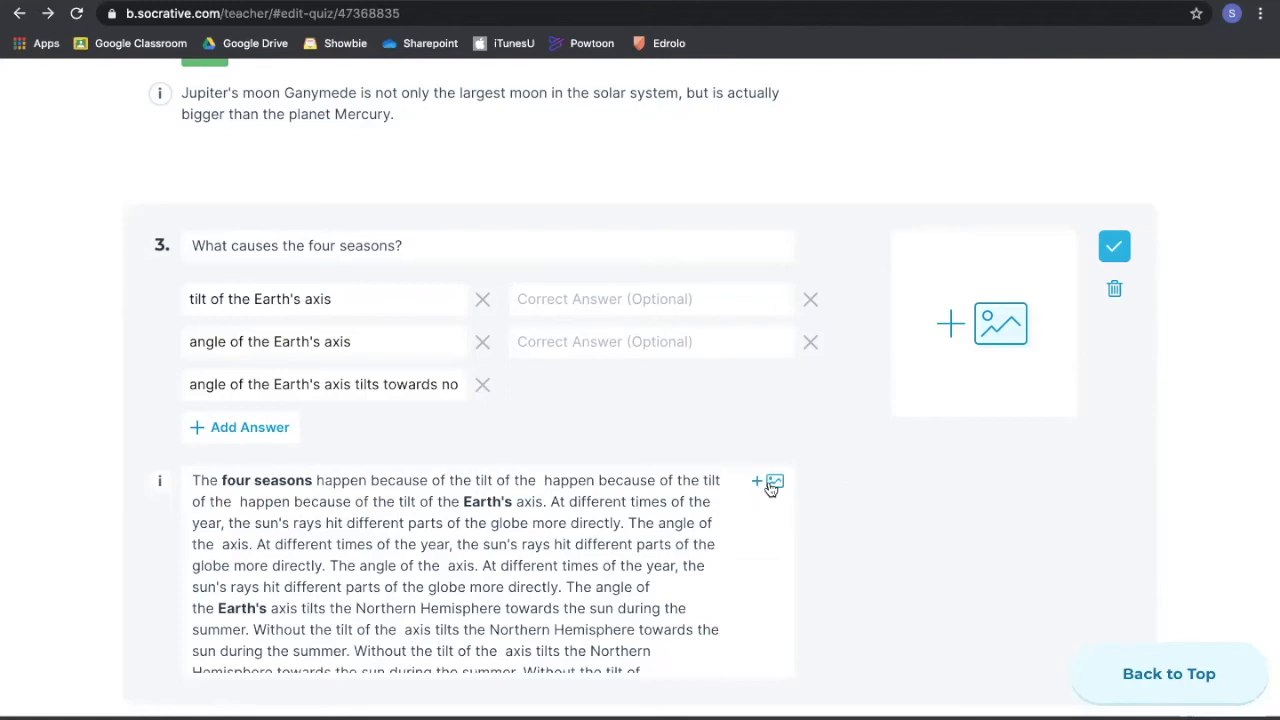
scroll(829, 387, "down", 1)
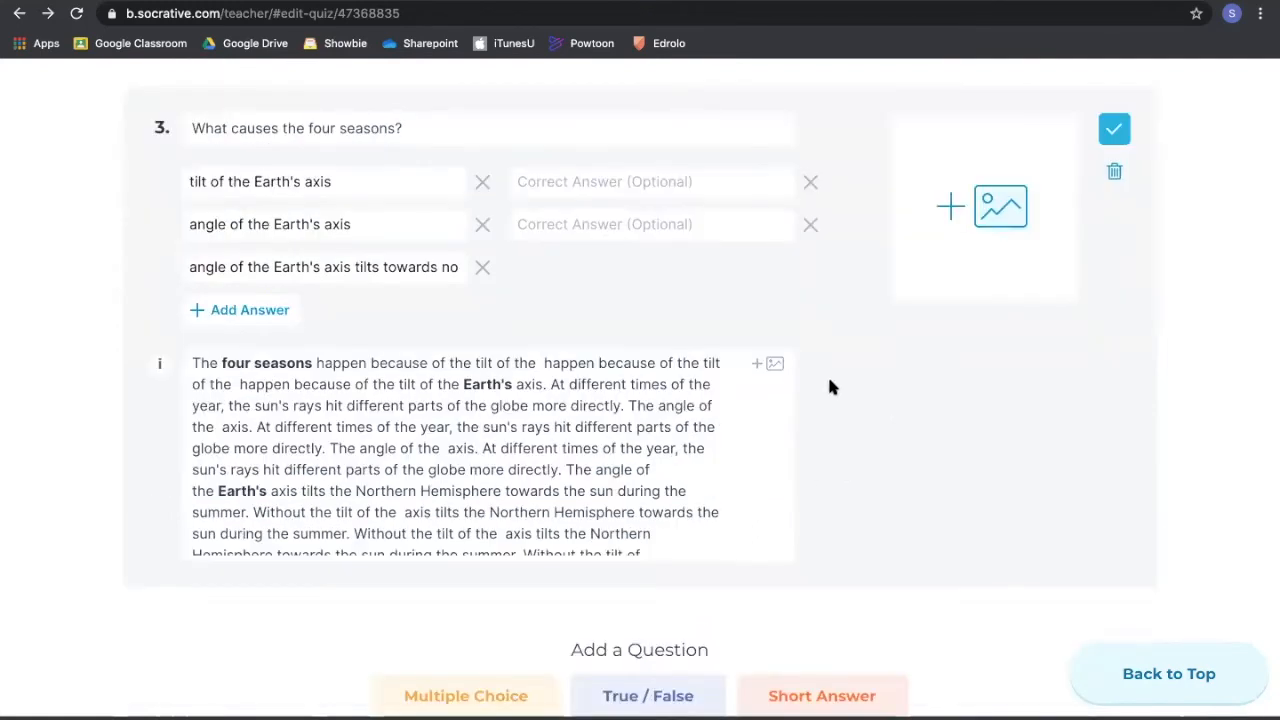
left_click(1115, 133)
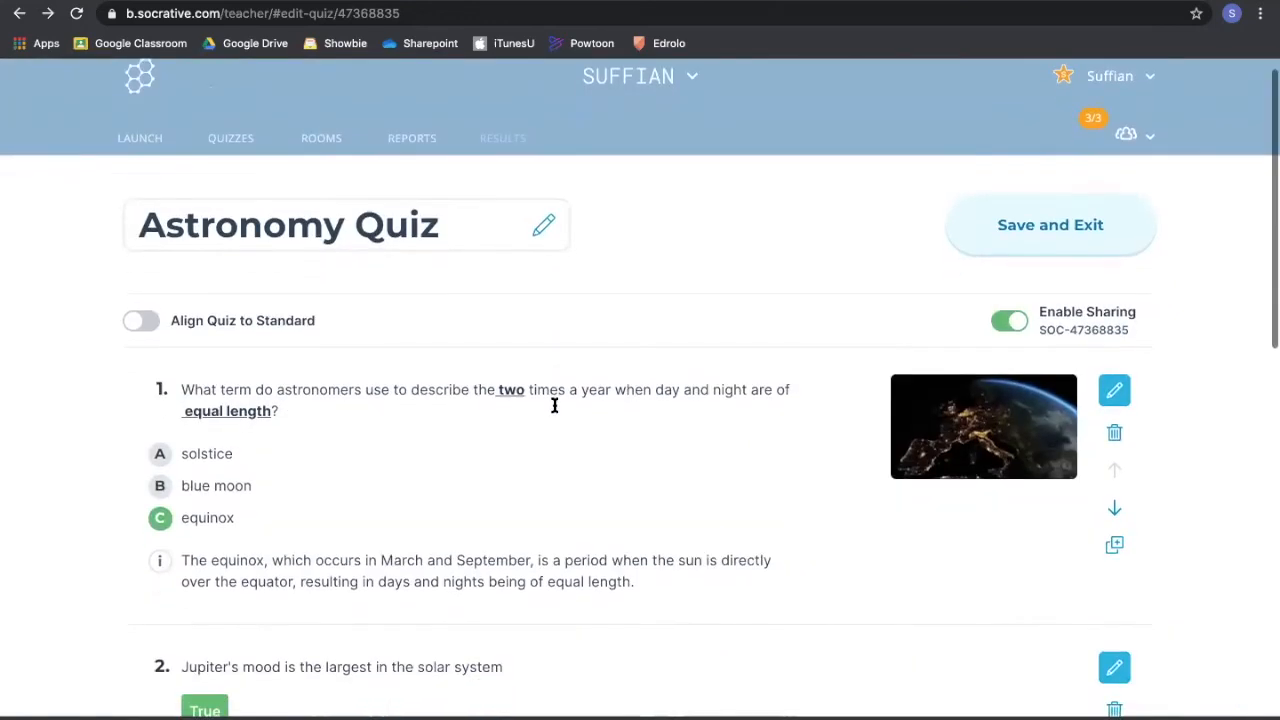
- Move the astronomers' term question below the Jupiter question, and return it to first place
scroll(554, 405, "down", 1)
scroll(554, 405, "down", 1)
scroll(554, 406, "down", 1)
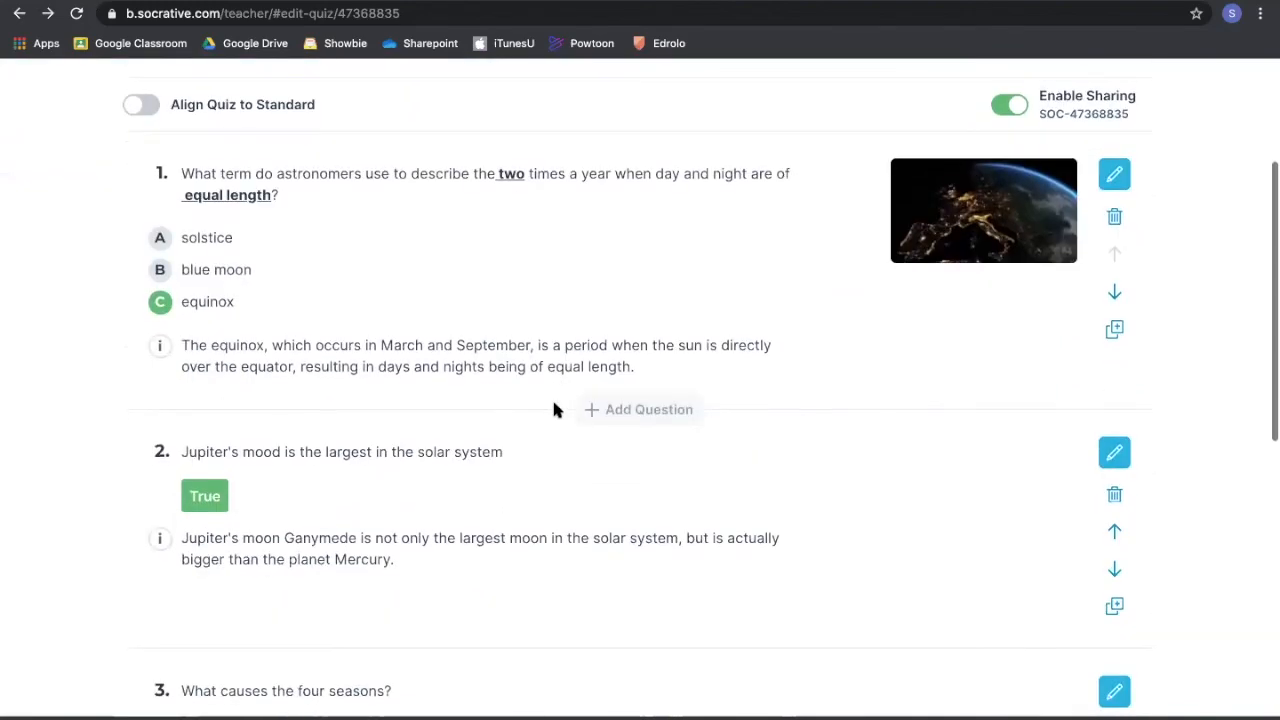
scroll(600, 350, "up", 1)
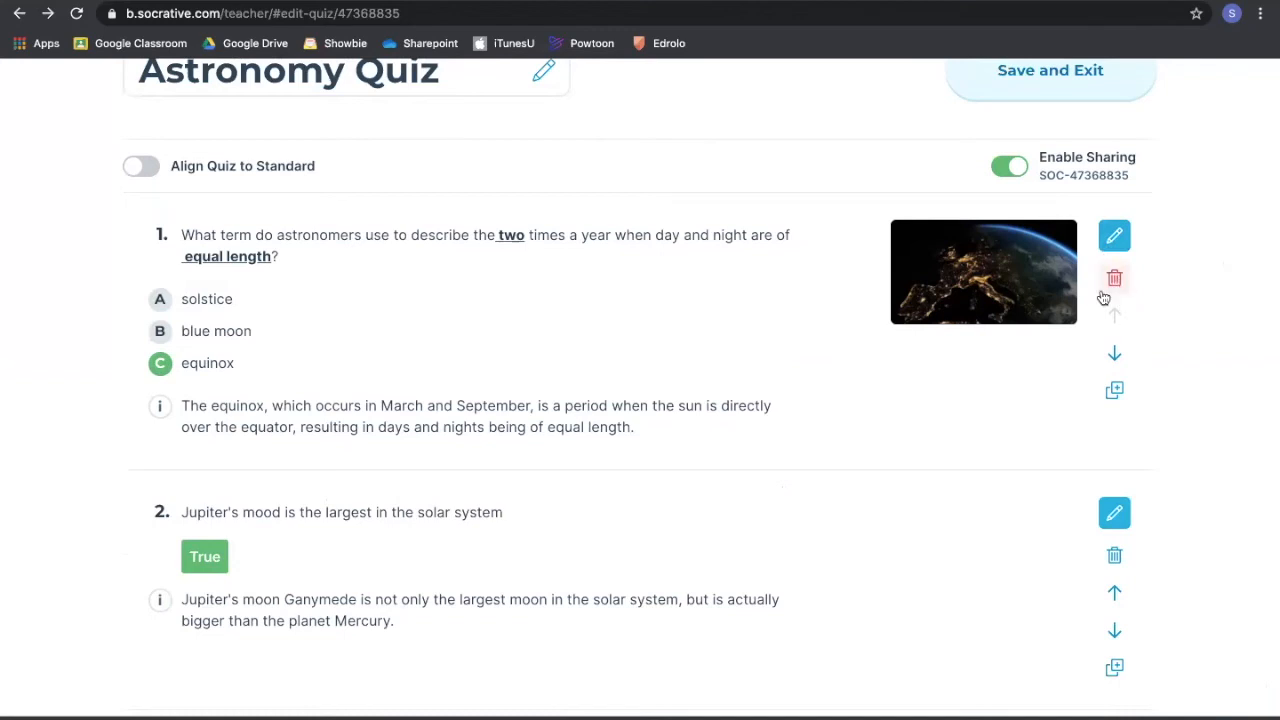
left_click(1115, 354)
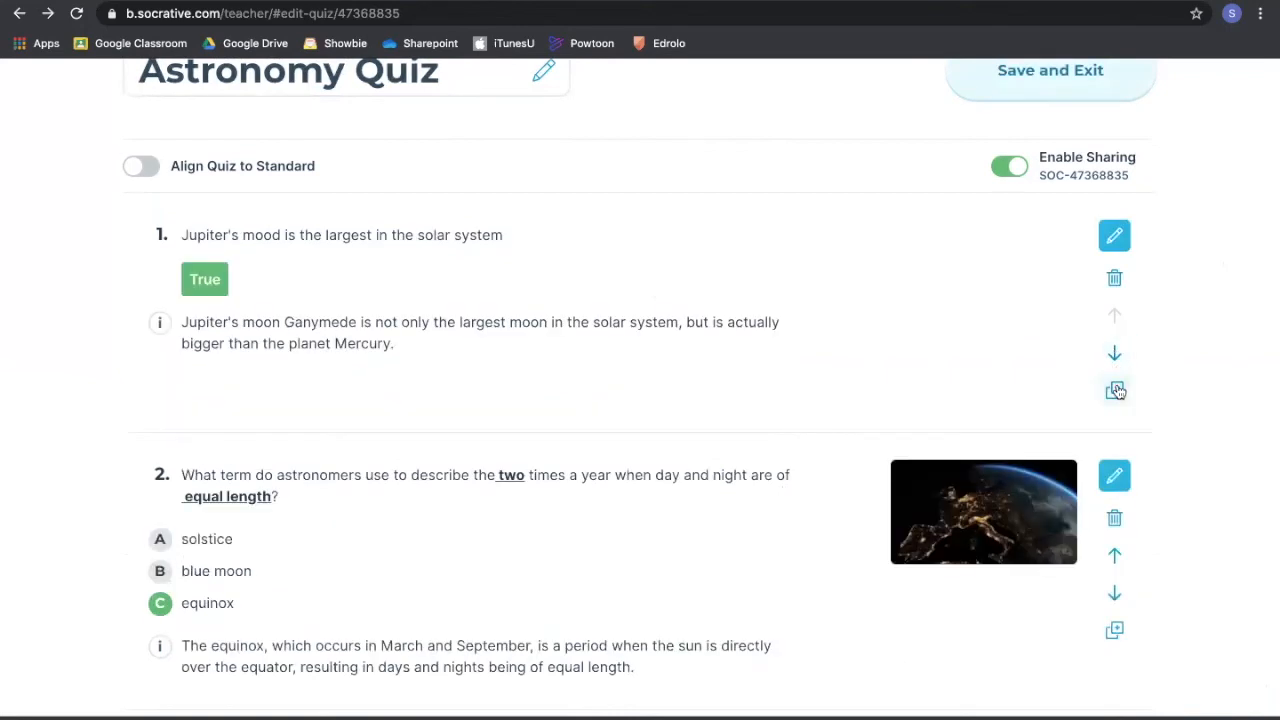
left_click(1115, 556)
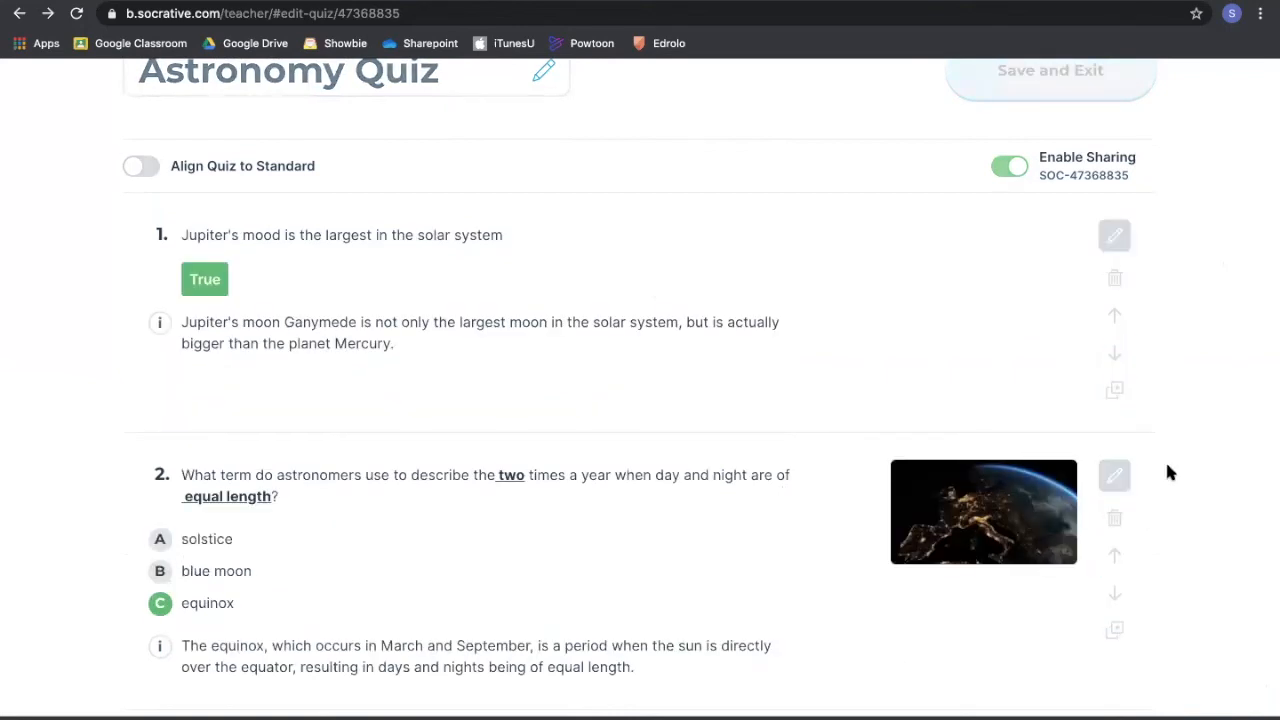
- Review the three questions, save the Astronomy Quiz and exit to the quiz list
scroll(1168, 354, "down", 5)
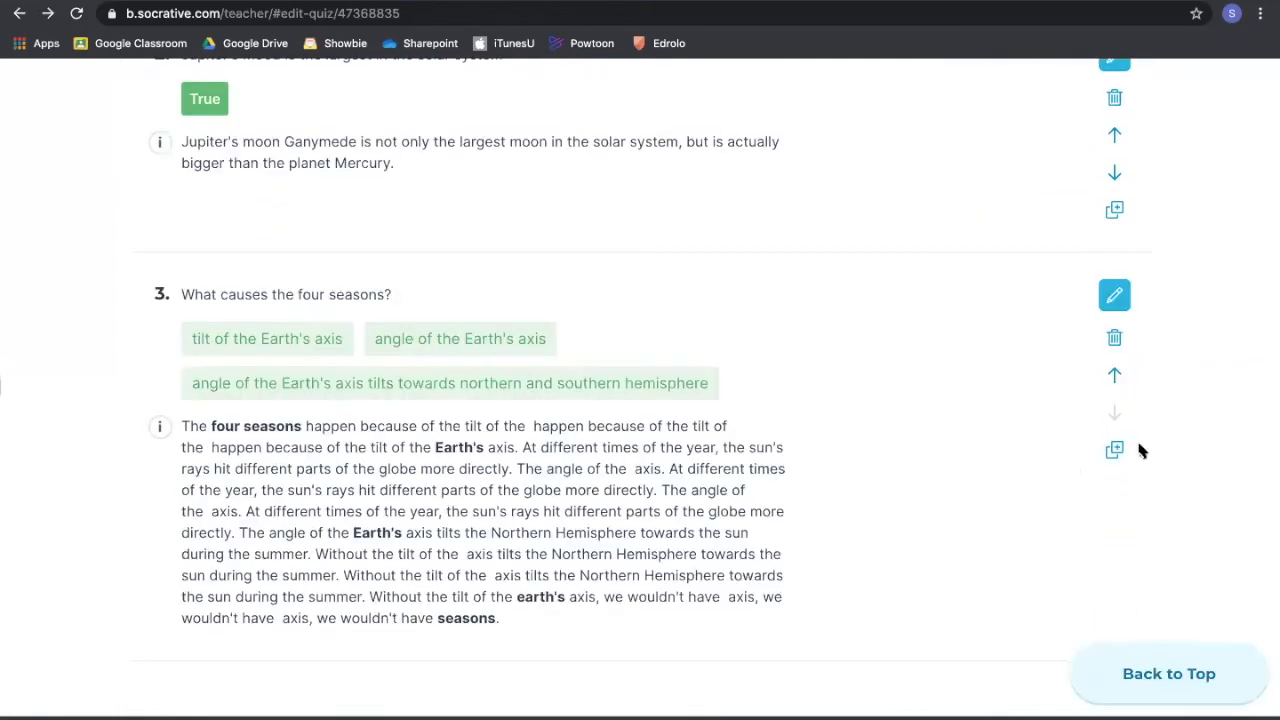
scroll(1138, 444, "up", 1)
scroll(1138, 444, "down", 1)
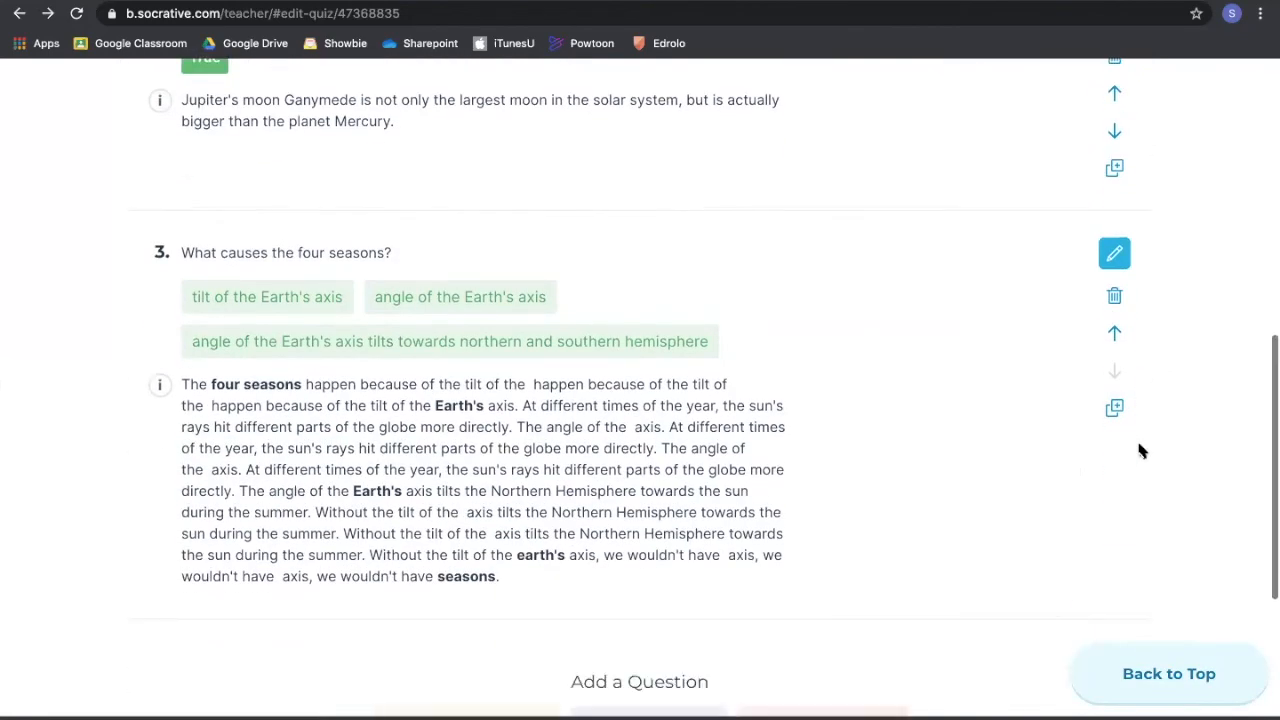
scroll(1142, 451, "down", 1)
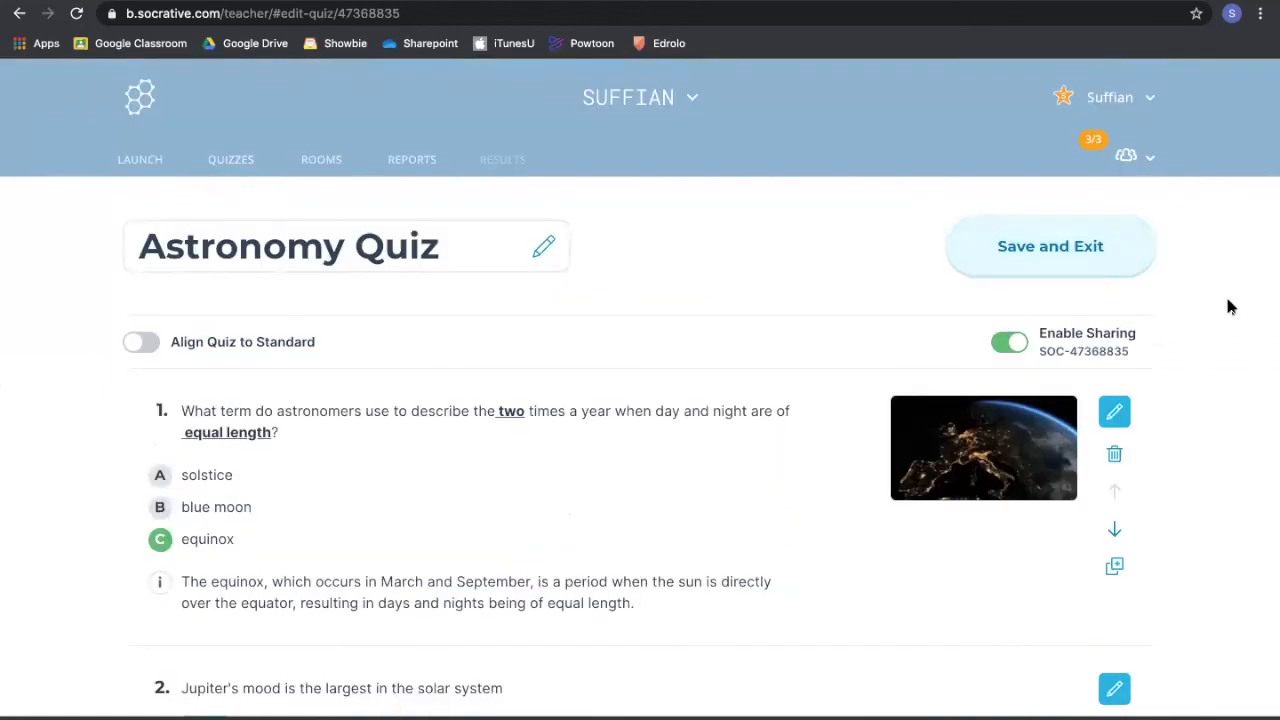
left_click(1086, 250)
scroll(758, 450, "down", 1)
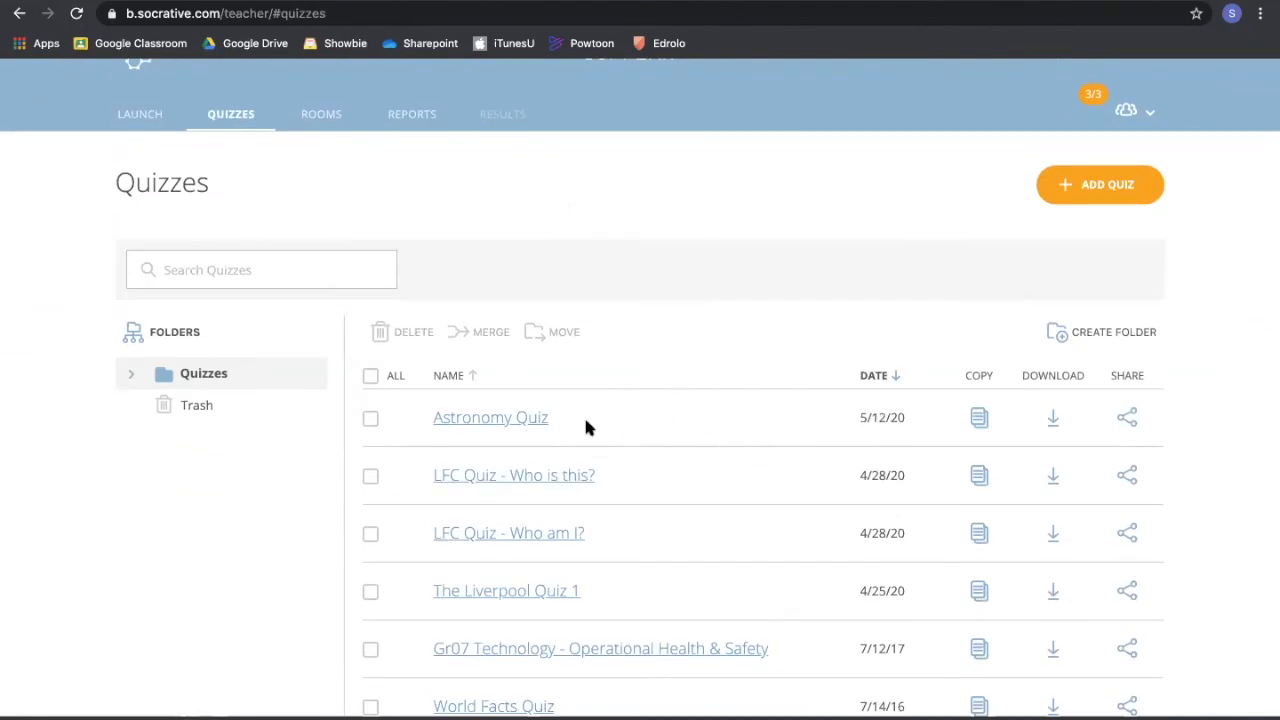
scroll(588, 430, "up", 1)
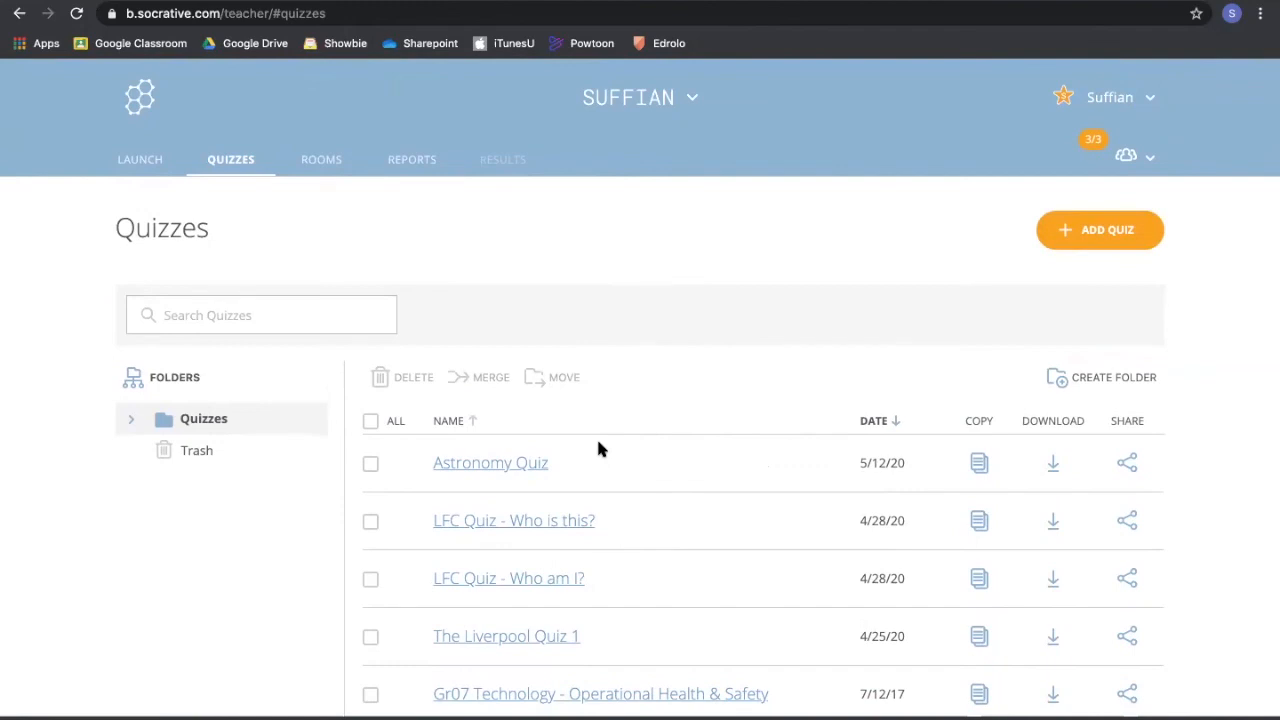
scroll(598, 449, "down", 1)
scroll(598, 449, "down", 1)
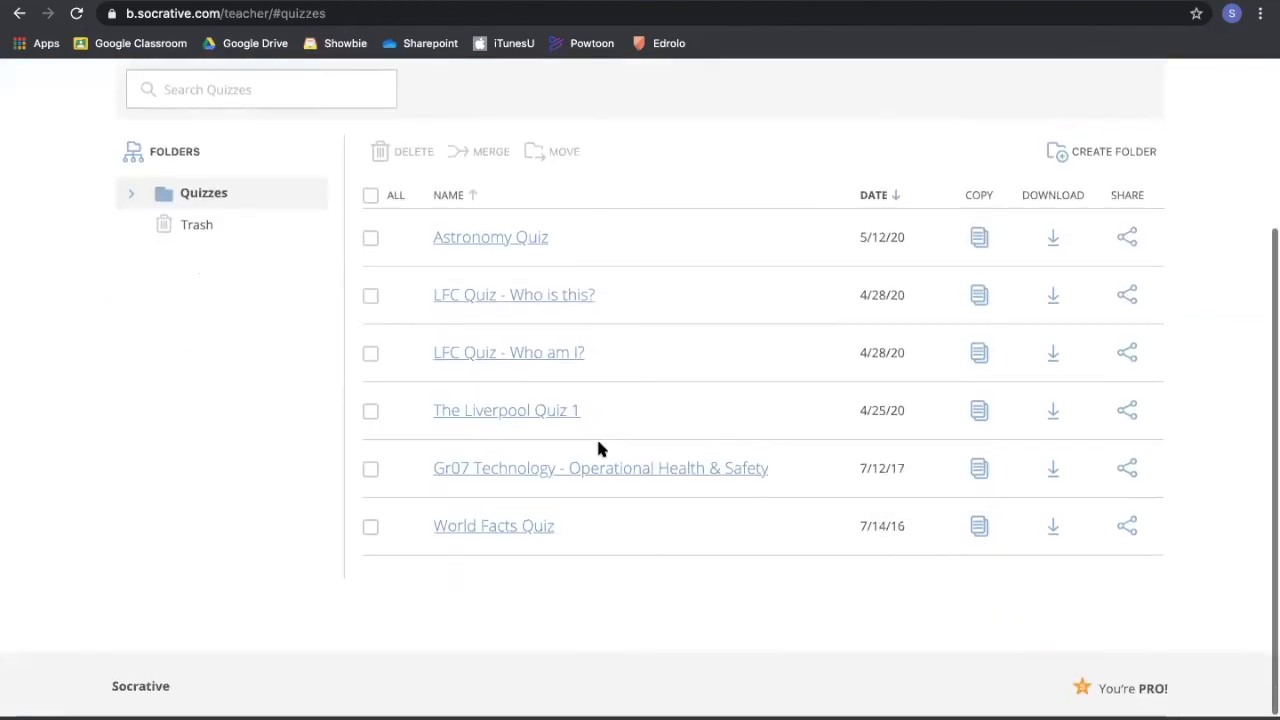
scroll(598, 449, "up", 2)
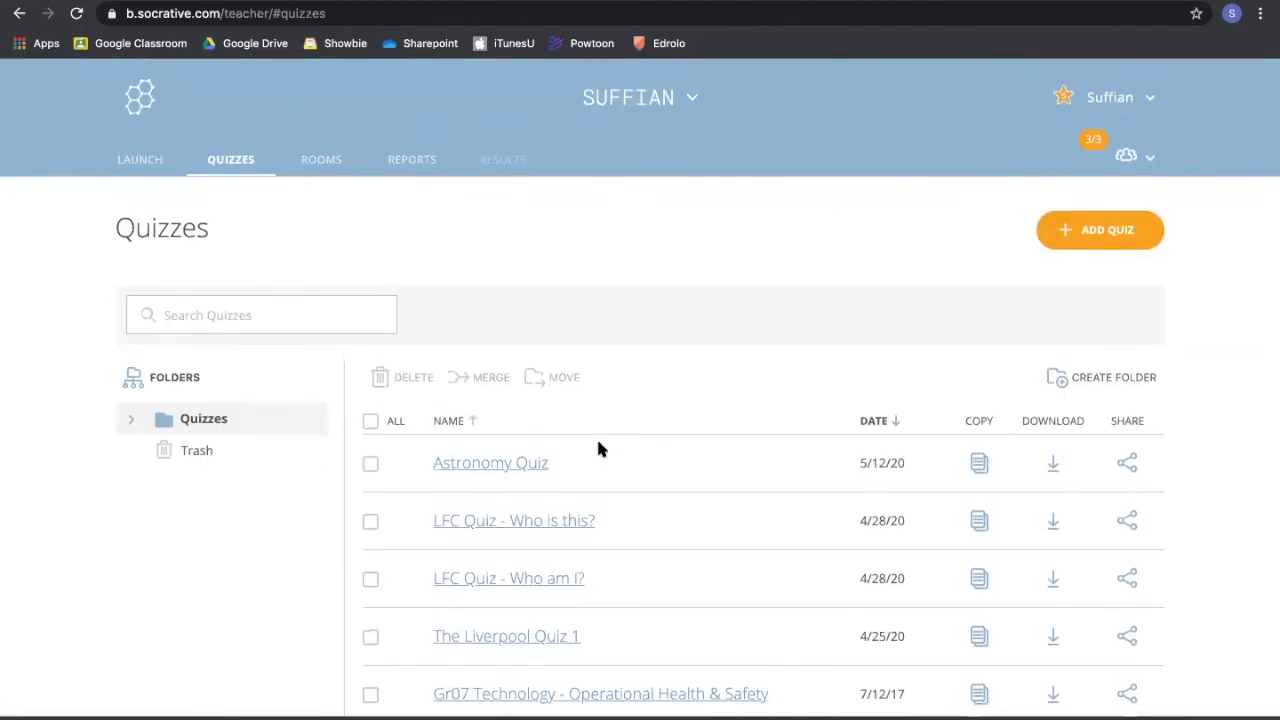